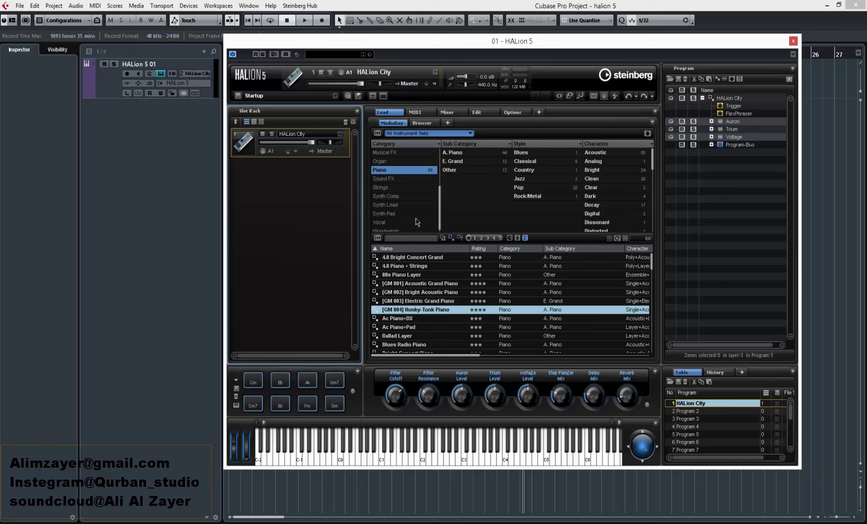
Look through the piano presets and filter the sound library to the Musical FX category.
left_click(653, 259)
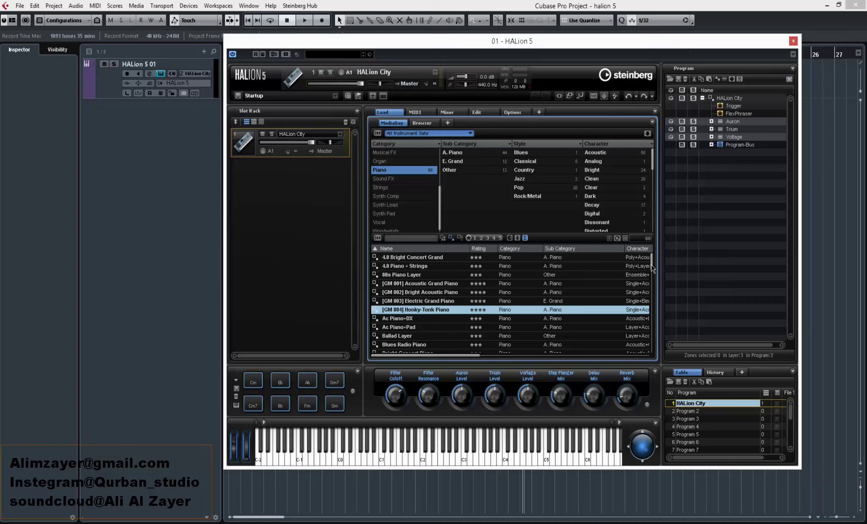
left_click_drag(652, 268, 652, 333)
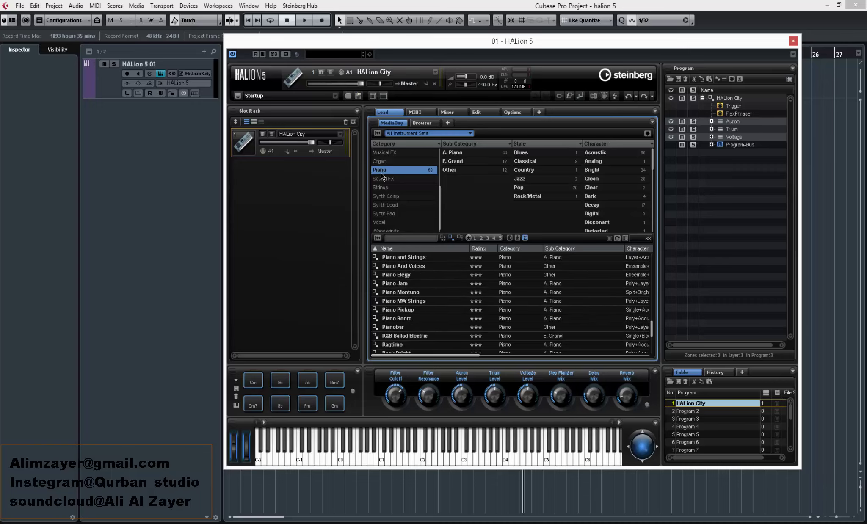
left_click(384, 163)
left_click(375, 151)
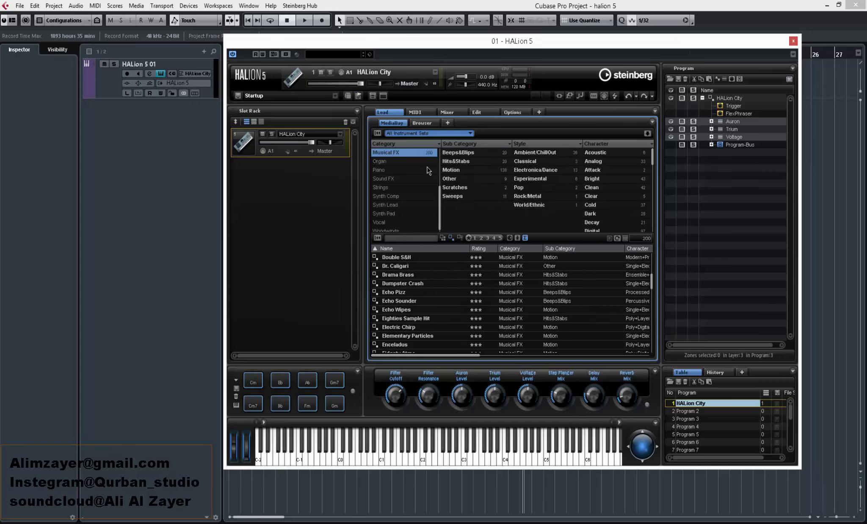
left_click_drag(441, 211, 437, 168)
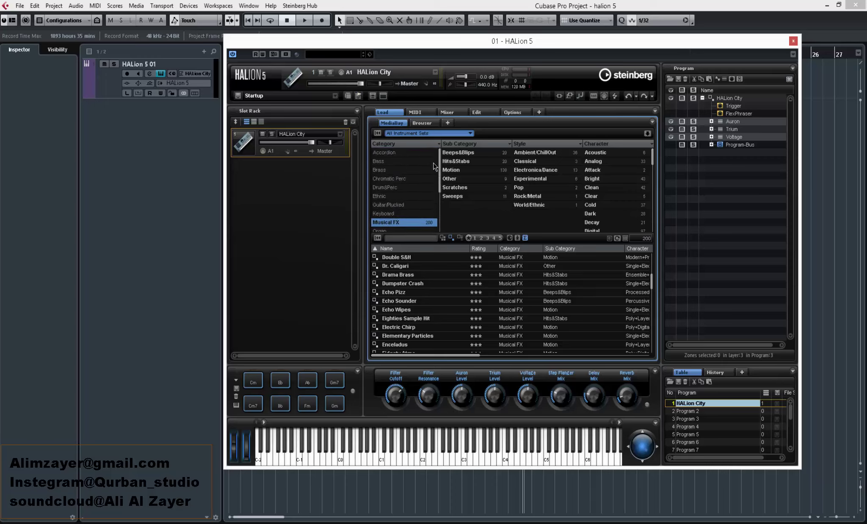
left_click(388, 114)
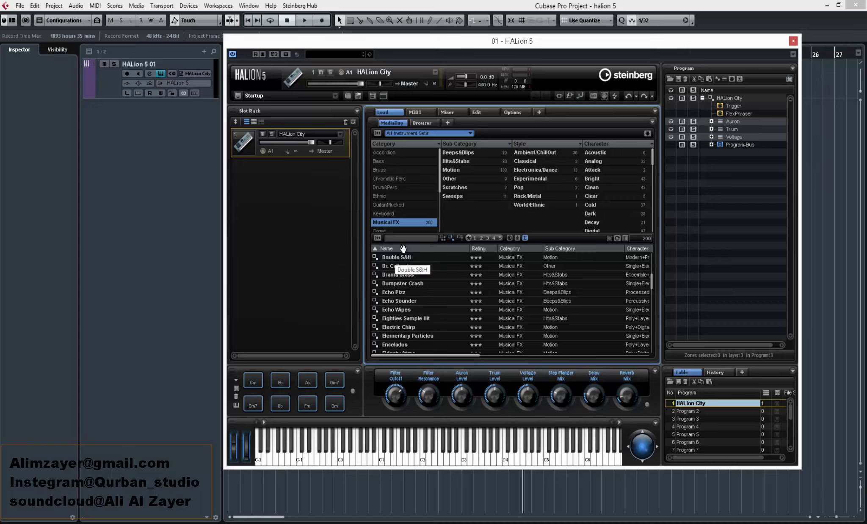
Examine the Media, Musical and PlugIn attribute choices available for the Category filter column.
left_click(432, 147)
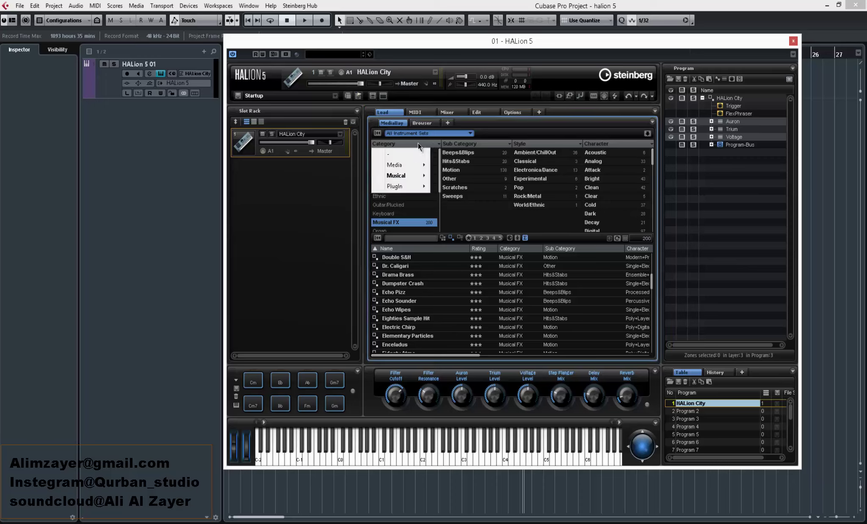
mouse_move(416, 170)
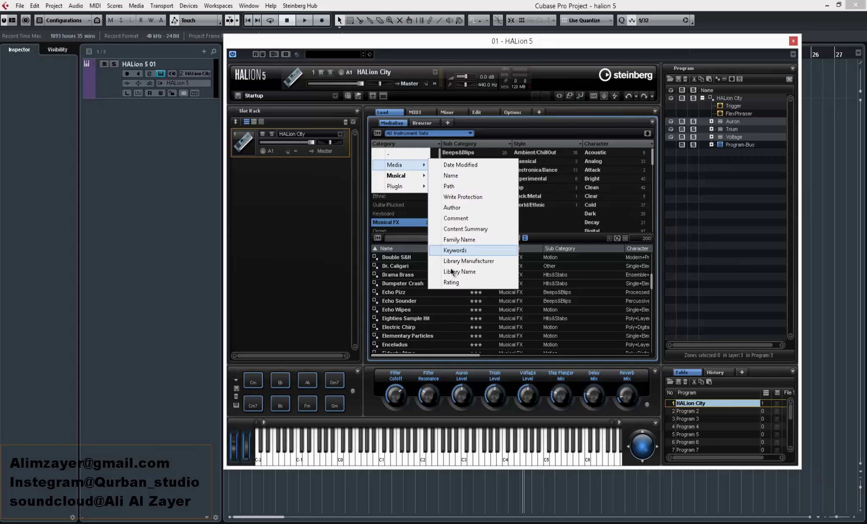
left_click(409, 147)
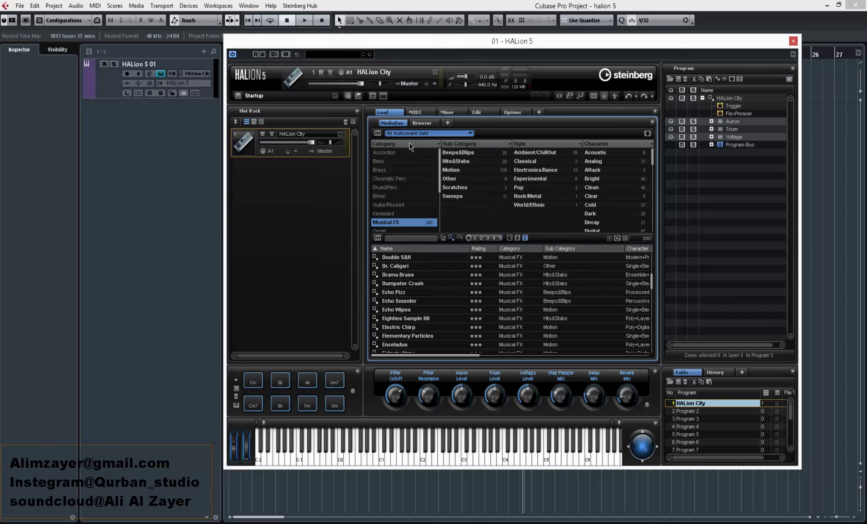
left_click(436, 147)
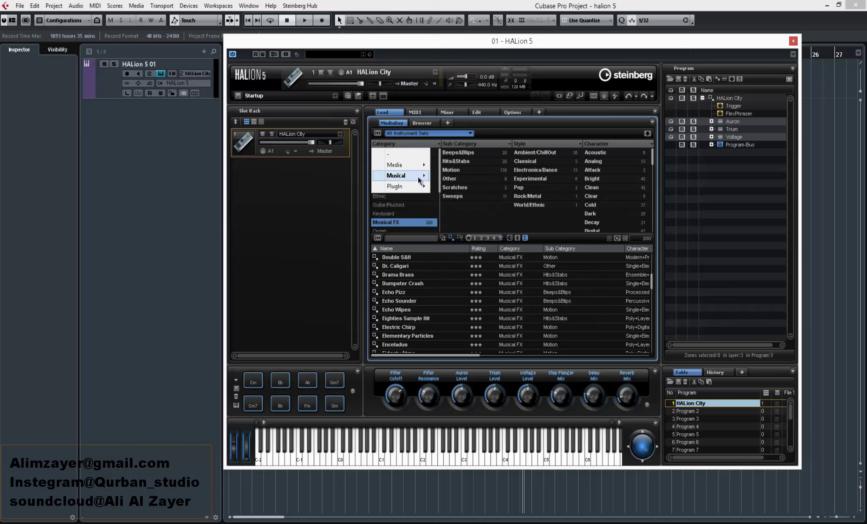
mouse_move(416, 185)
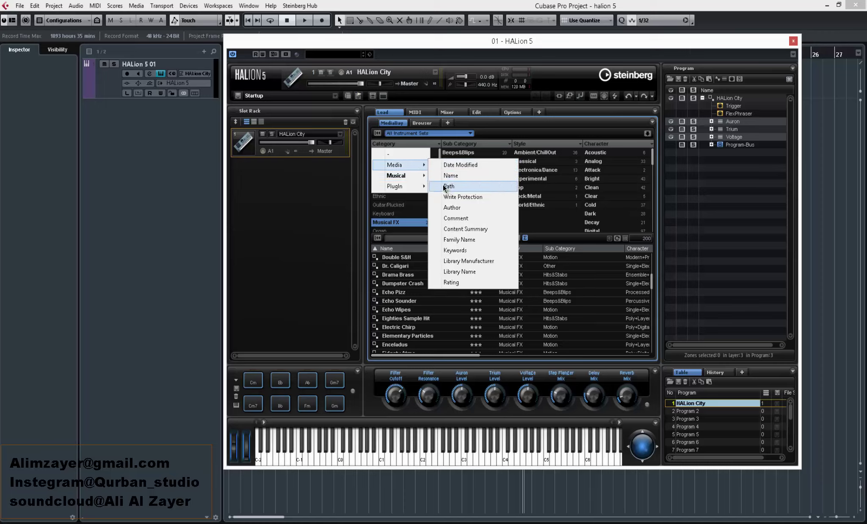
left_click(429, 145)
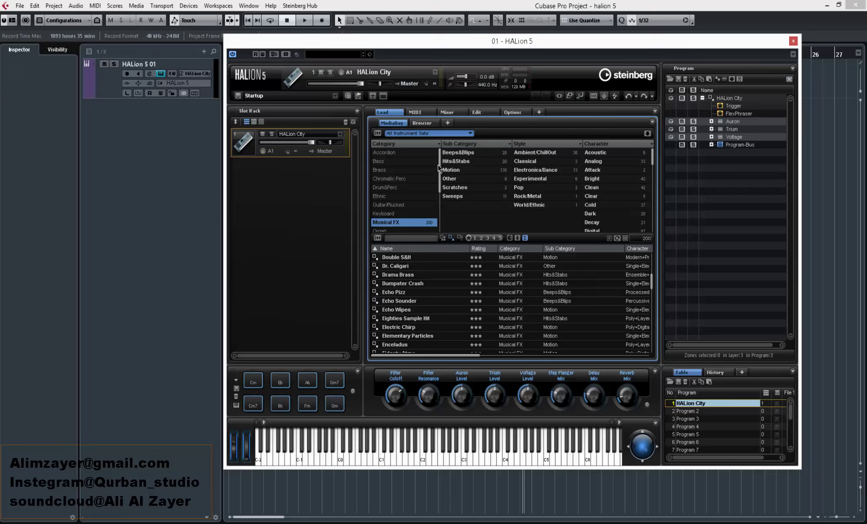
Filter the presets to the Bass category, A. Bass sub category, Jazz style and Warm character.
left_click(379, 165)
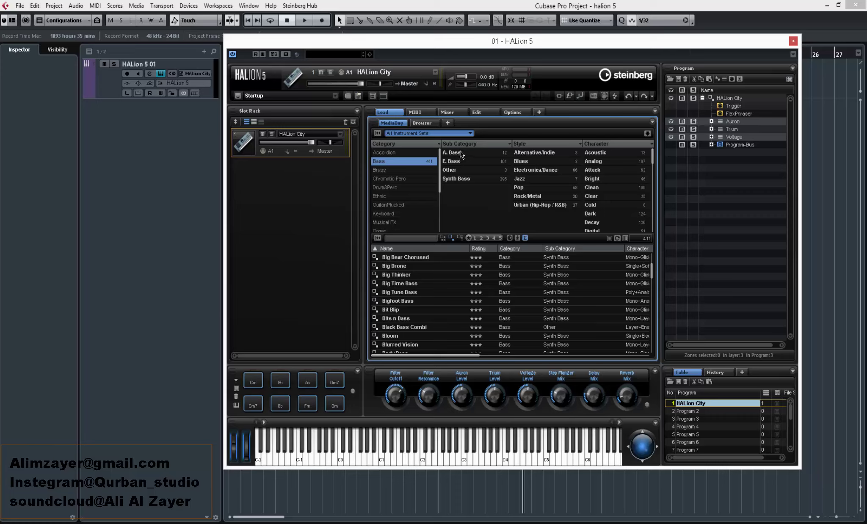
left_click(457, 154)
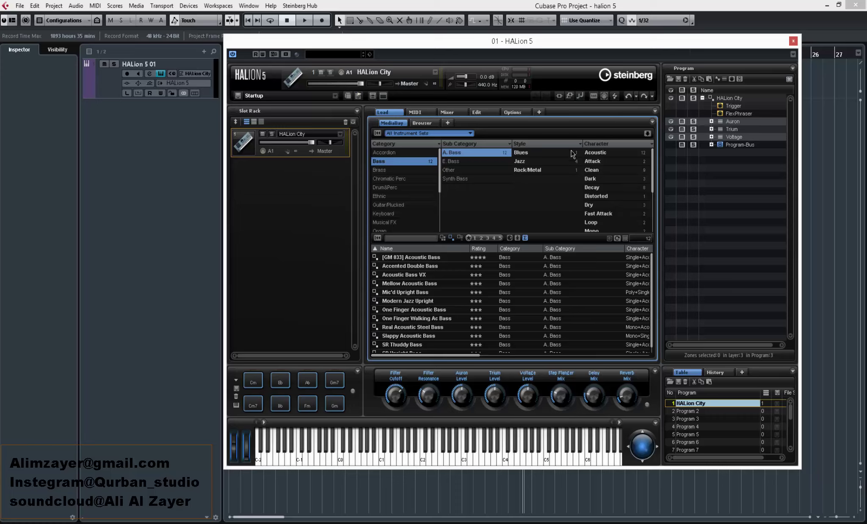
left_click(522, 162)
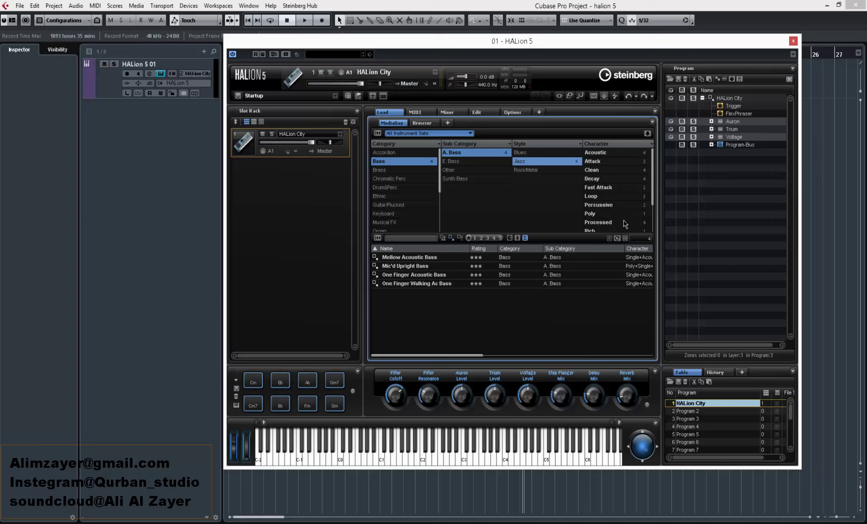
left_click_drag(651, 180, 657, 206)
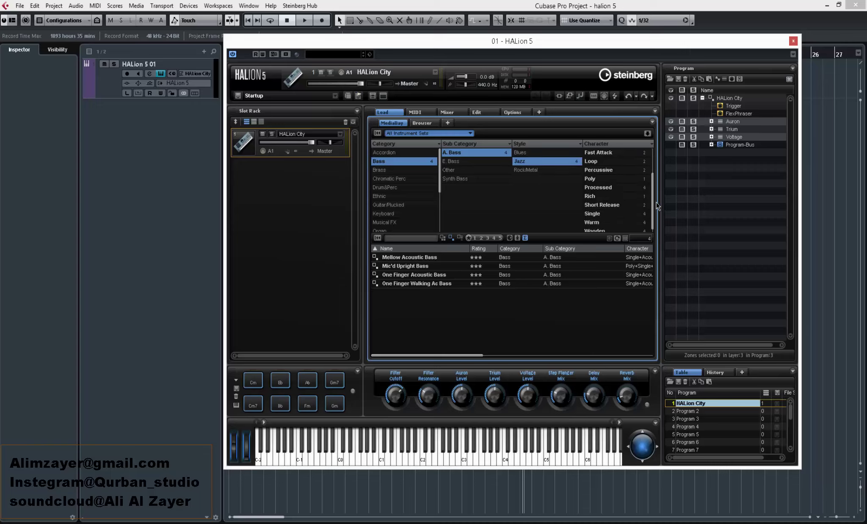
left_click(604, 222)
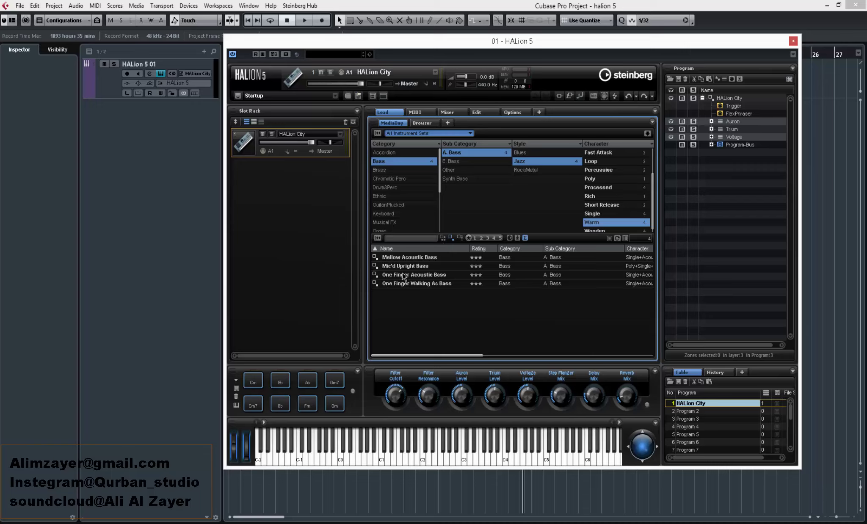
Extend the Character filter to Fast Attack, Loop, Percussive, Poly, Processed, Rich, Short Release, Single and Warm.
left_click(599, 180, "ctrl")
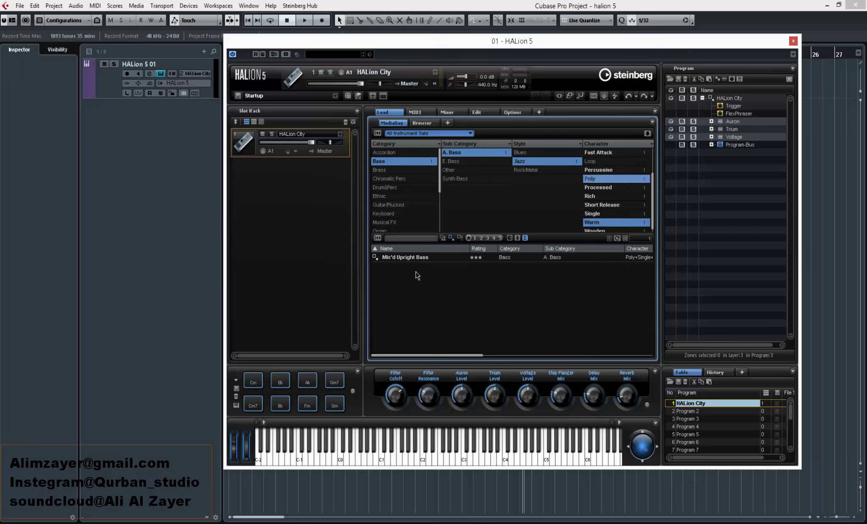
left_click(621, 225, "ctrl")
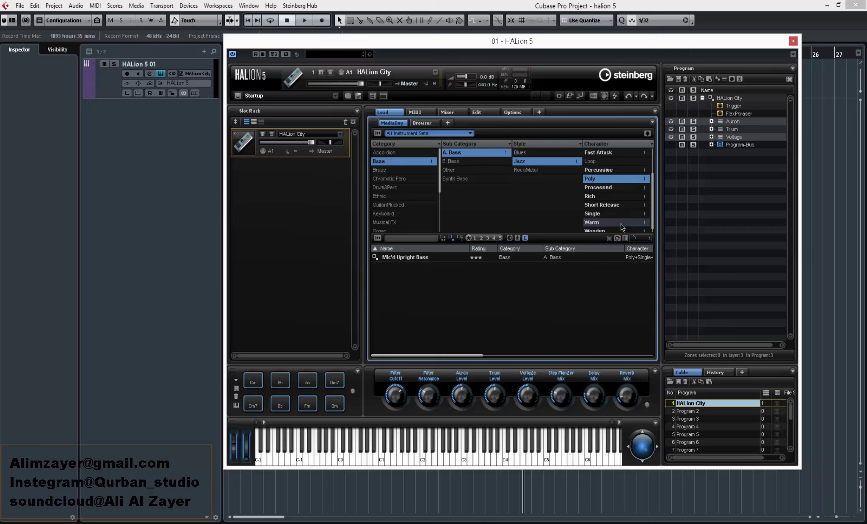
left_click(607, 198, "ctrl")
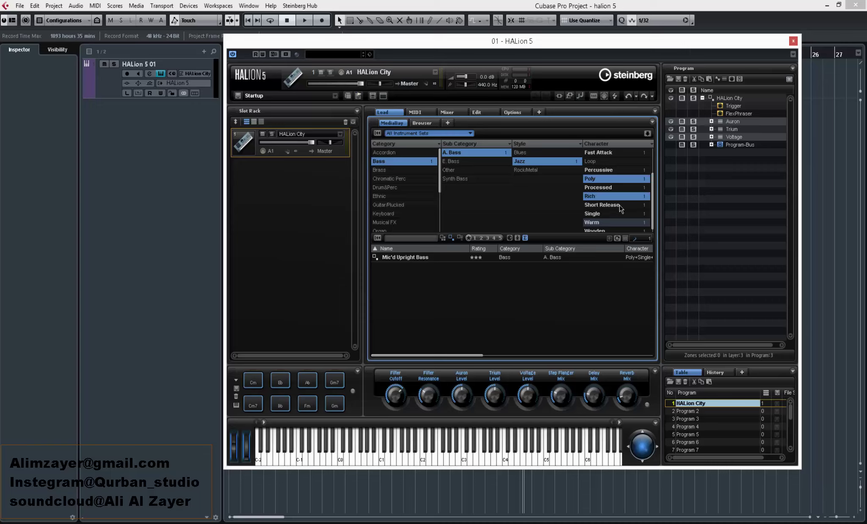
left_click(617, 206, "ctrl")
left_click(616, 170, "ctrl")
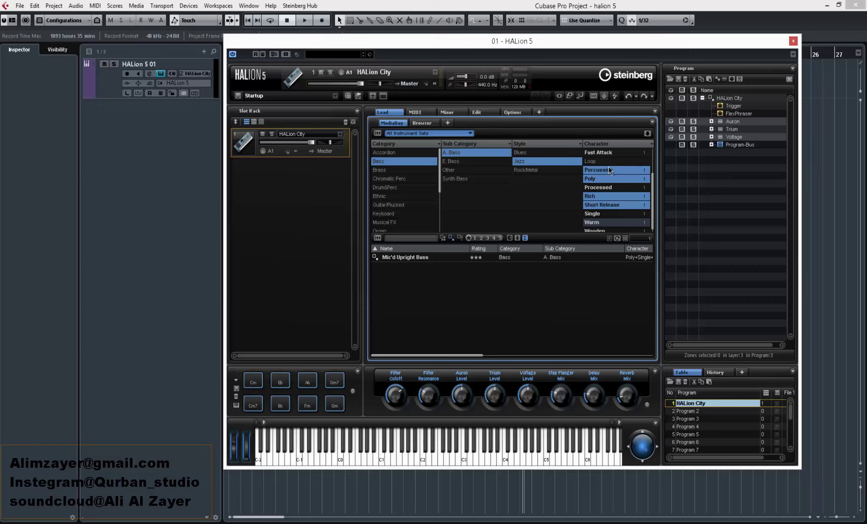
left_click(609, 153, "ctrl")
left_click(609, 162, "ctrl")
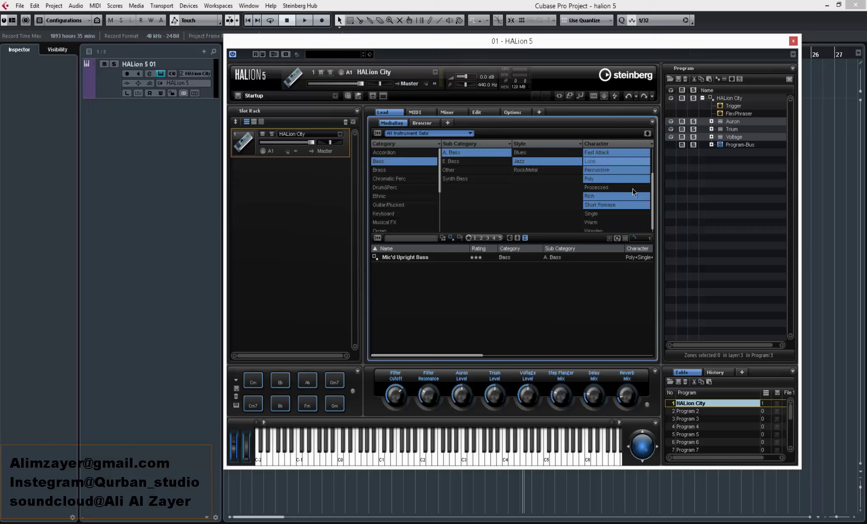
left_click(634, 189, "ctrl")
left_click(609, 214, "ctrl")
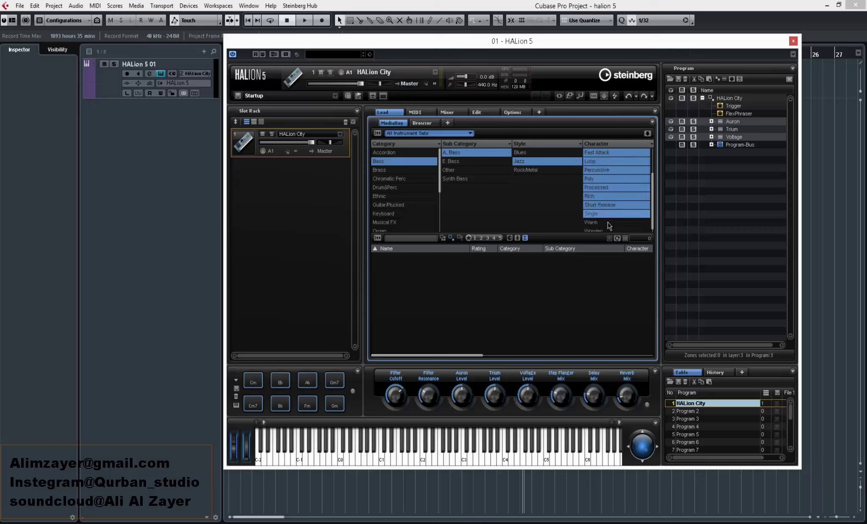
left_click(609, 224, "ctrl")
Deselect every Character filter value from Fast Attack through Warm.
left_click(613, 214, "ctrl")
left_click(611, 204, "ctrl")
left_click(612, 195, "ctrl")
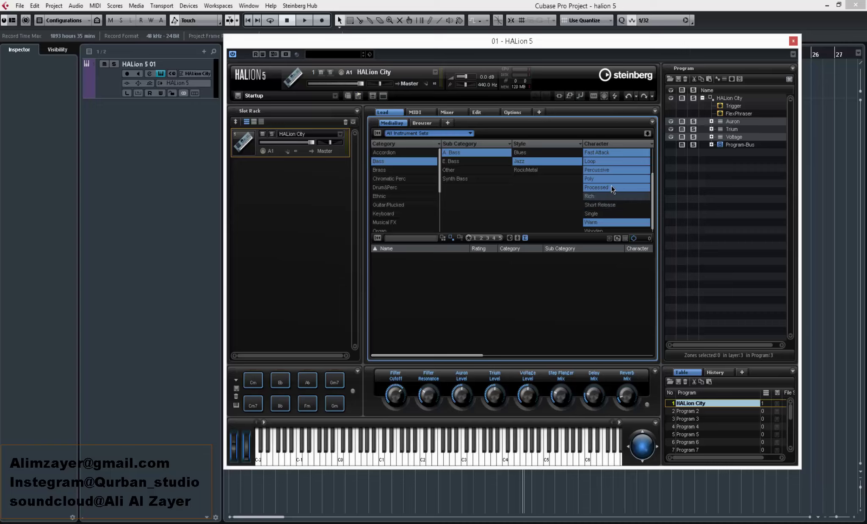
left_click(609, 182, "ctrl")
left_click(610, 188, "ctrl")
left_click(609, 170, "ctrl")
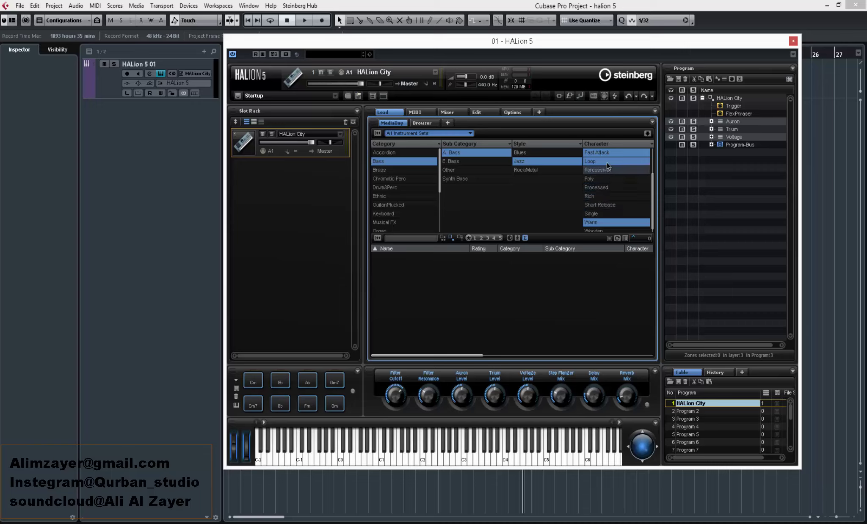
left_click(608, 162, "ctrl")
left_click(609, 153, "ctrl")
left_click(615, 223, "ctrl")
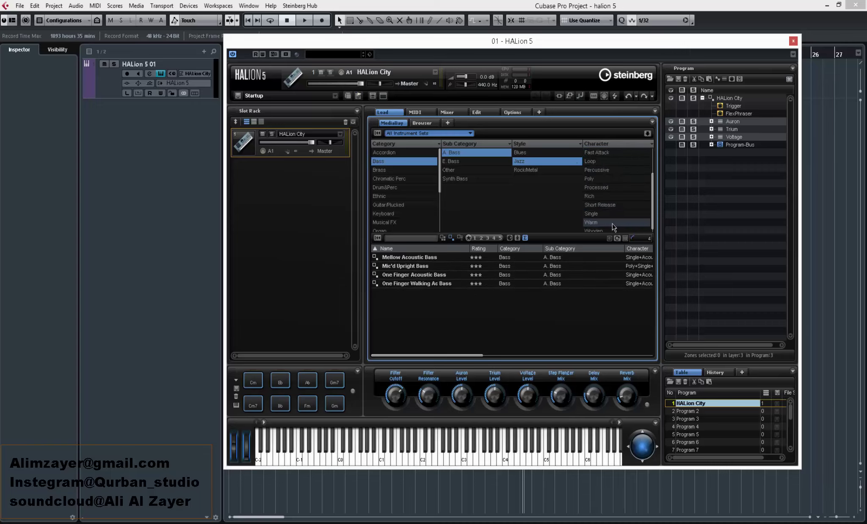
Filter the jazz acoustic basses by the Fast Attack, Percussive, Rich and Short Release characters.
left_click(620, 153, "ctrl")
left_click(615, 170, "ctrl")
left_click(615, 197, "ctrl")
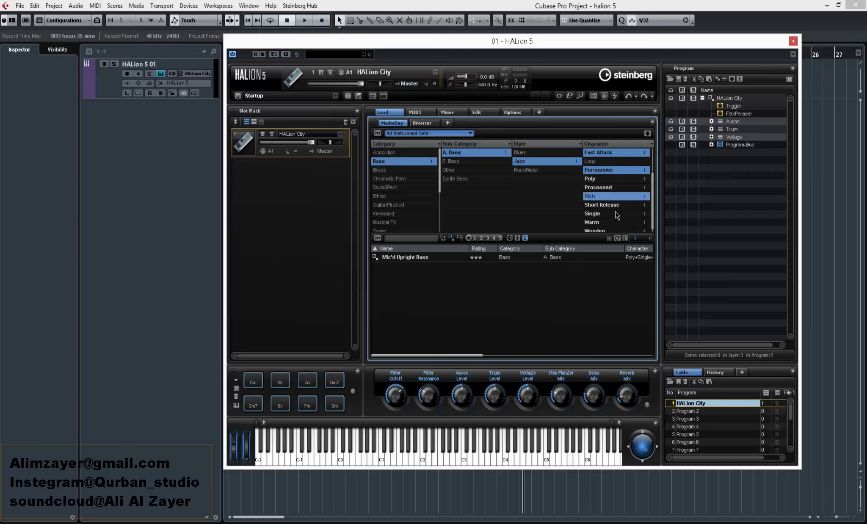
left_click(619, 205, "ctrl")
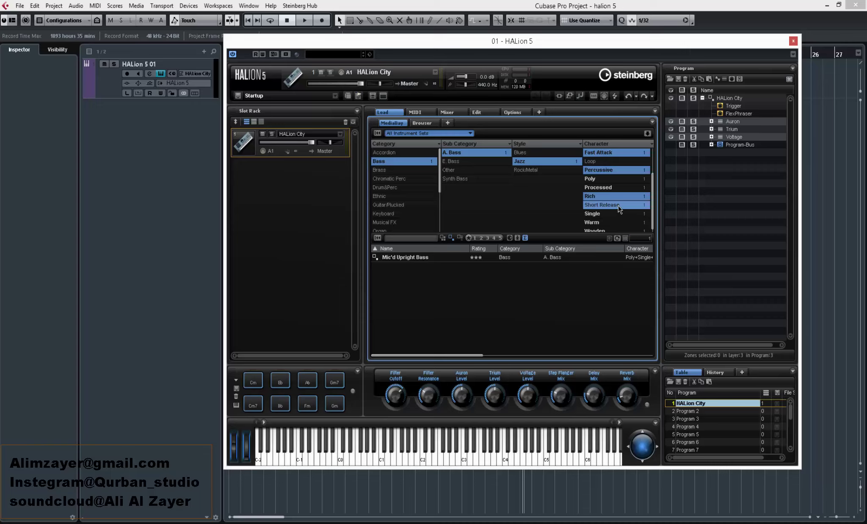
Replace the selected Character filter values with Warm and Loop.
left_click(619, 206, "ctrl")
left_click(619, 197, "ctrl")
left_click(615, 170, "ctrl")
left_click(615, 155, "ctrl")
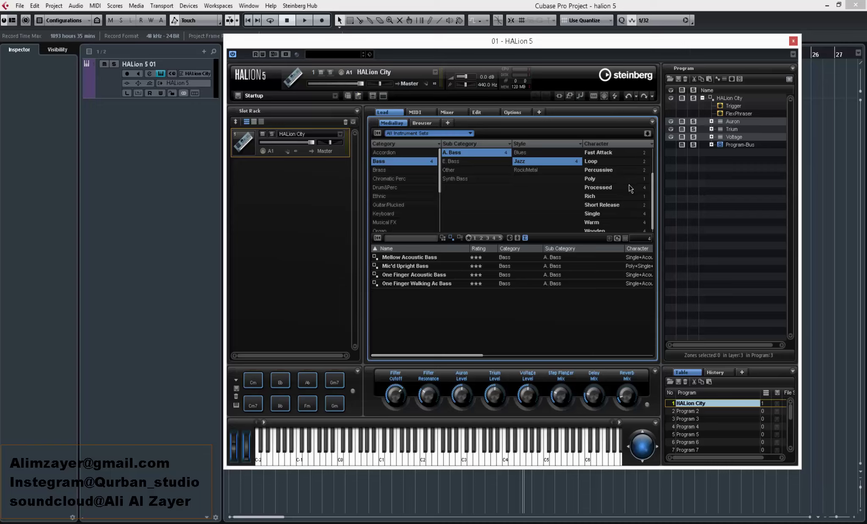
left_click(605, 224)
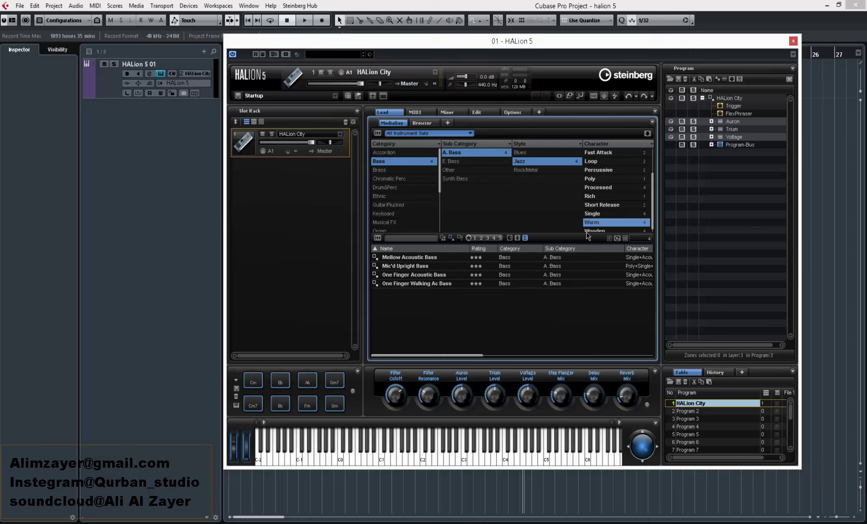
left_click(602, 162)
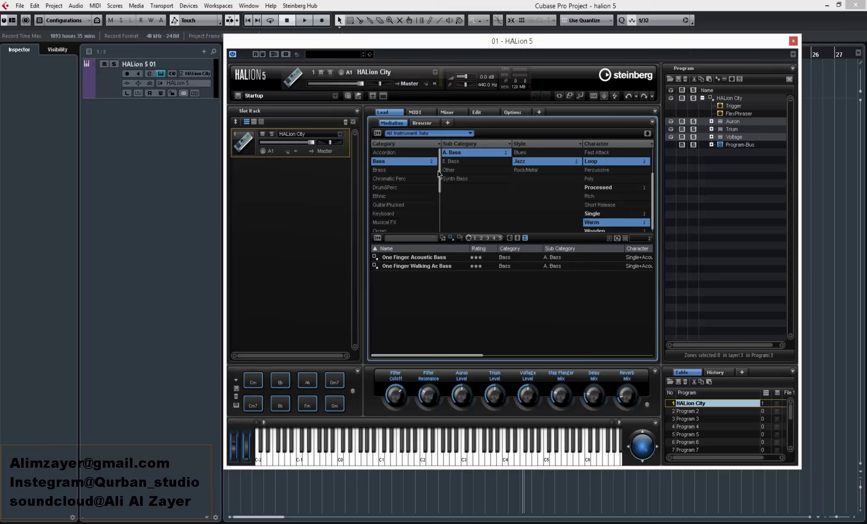
Reset all MediaBay filters and look through the unfiltered category list.
left_click(377, 133)
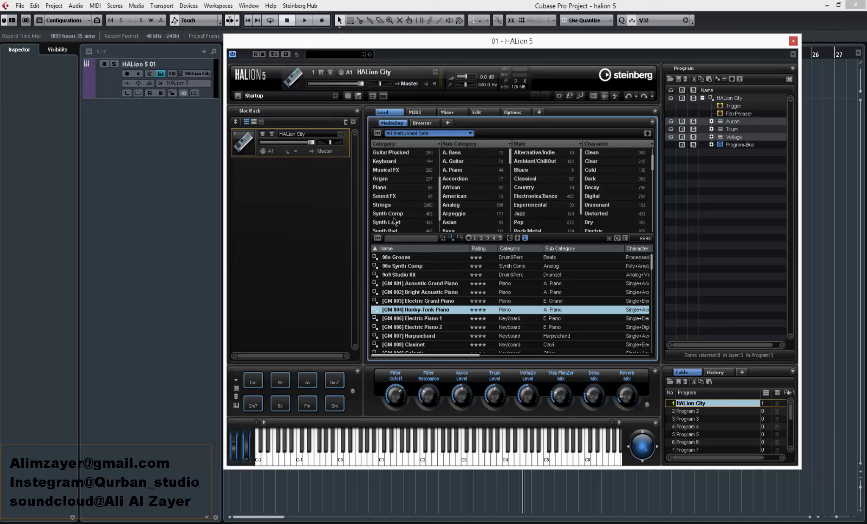
scroll(440, 210, "down", 1)
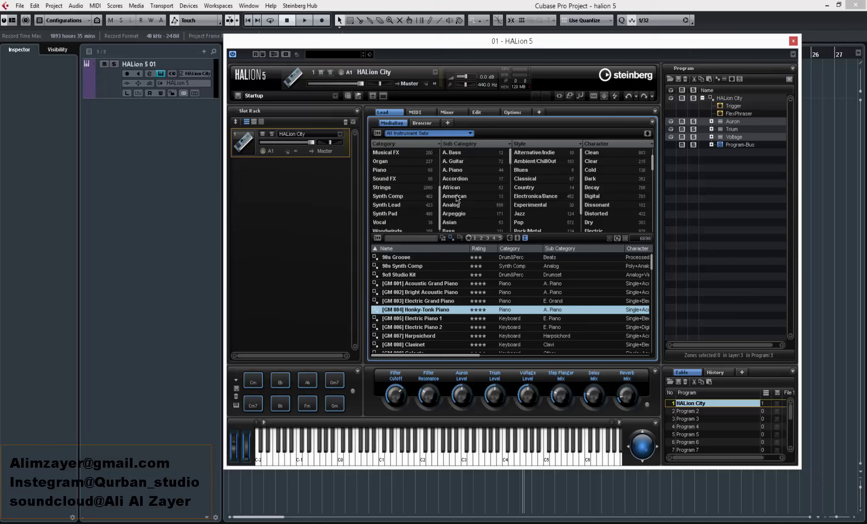
Switch MediaBay from All Instrument Sets to the AURON set, filter it by the Musical FX category, and reset the filter.
left_click(432, 137)
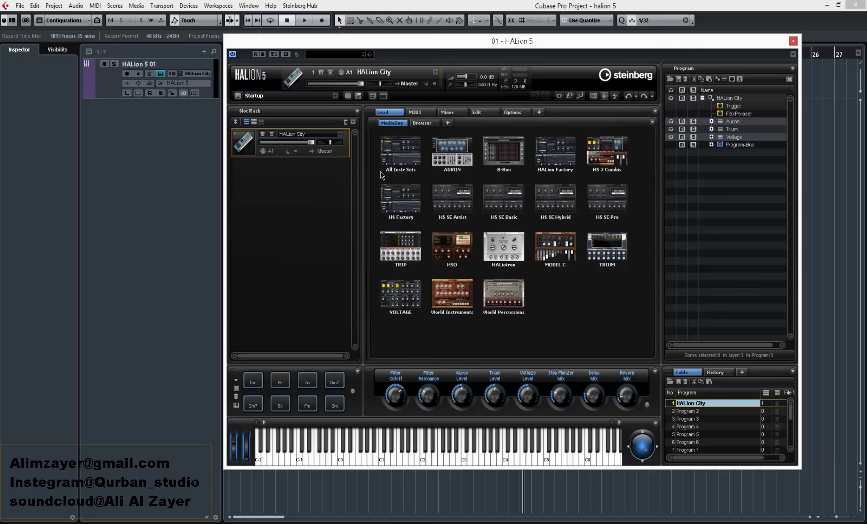
left_click(402, 153)
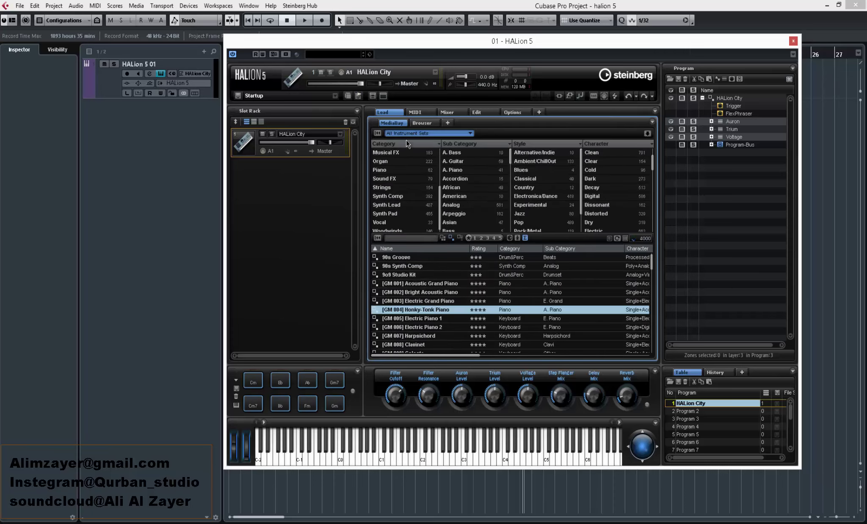
left_click(405, 135)
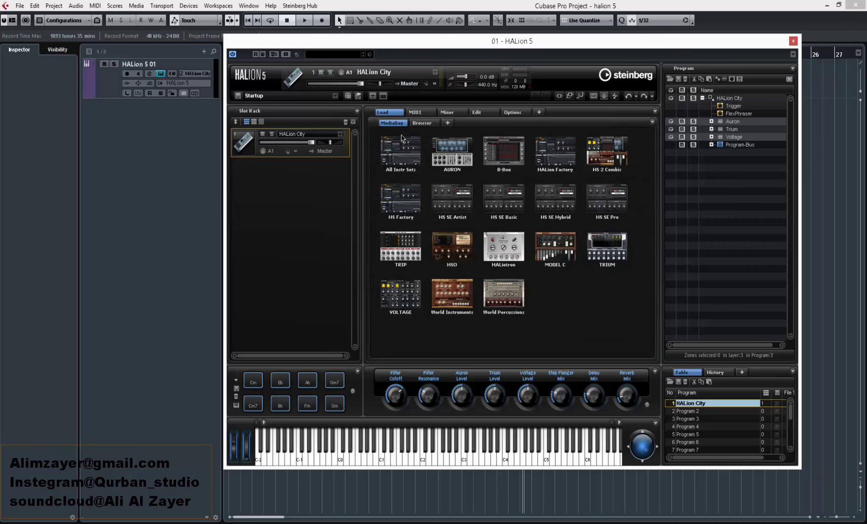
left_click(461, 157)
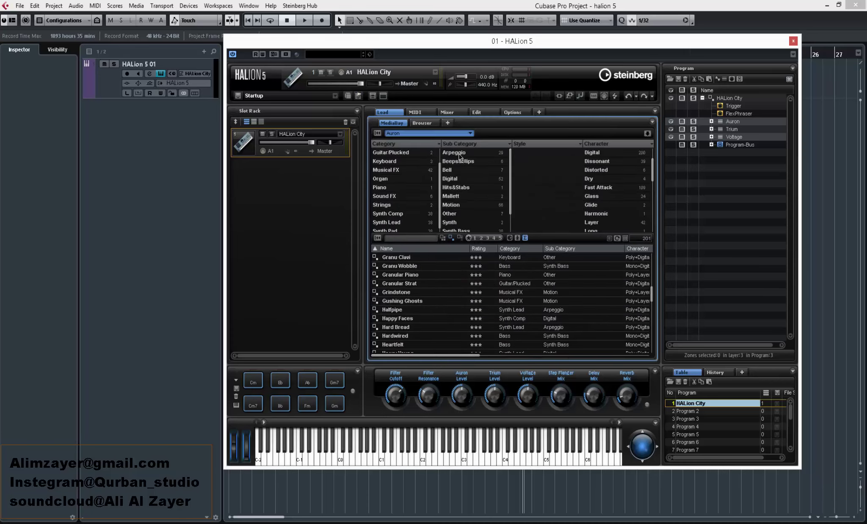
left_click(383, 170)
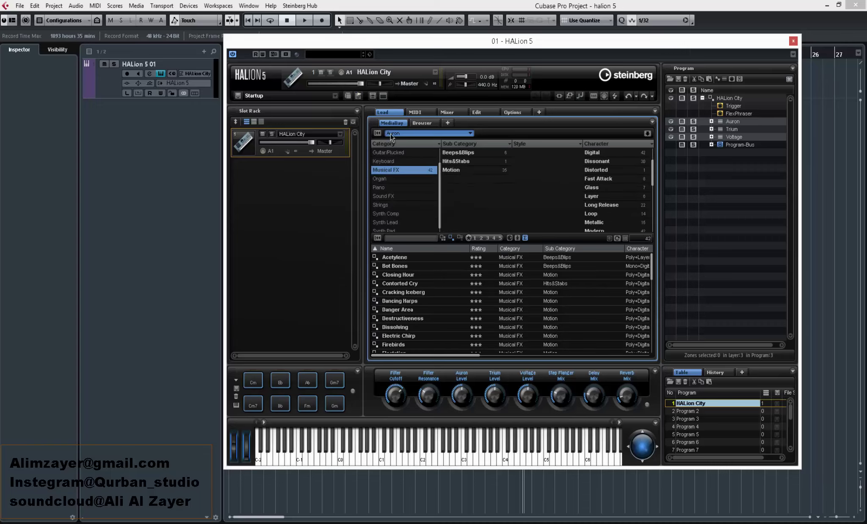
left_click(377, 134)
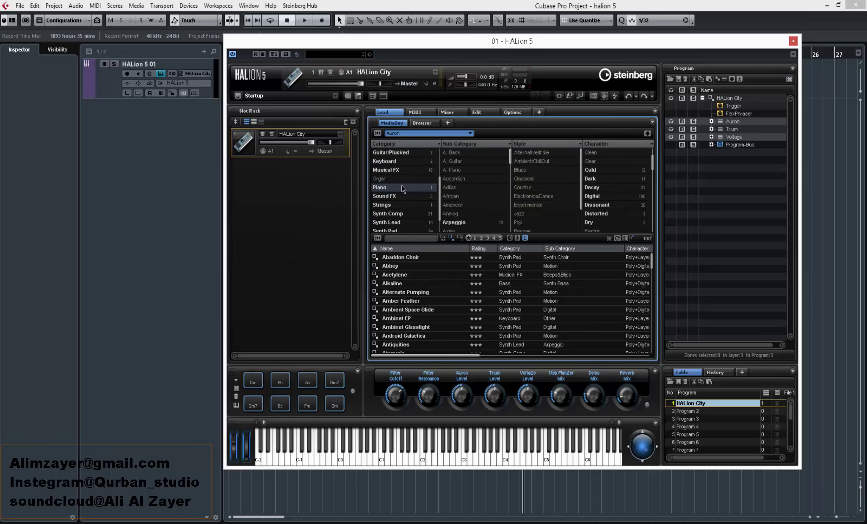
Browse the HALion Sonic SE Hybrid set, and filter the World Instruments set by the European sub category.
left_click(435, 134)
left_click(567, 207)
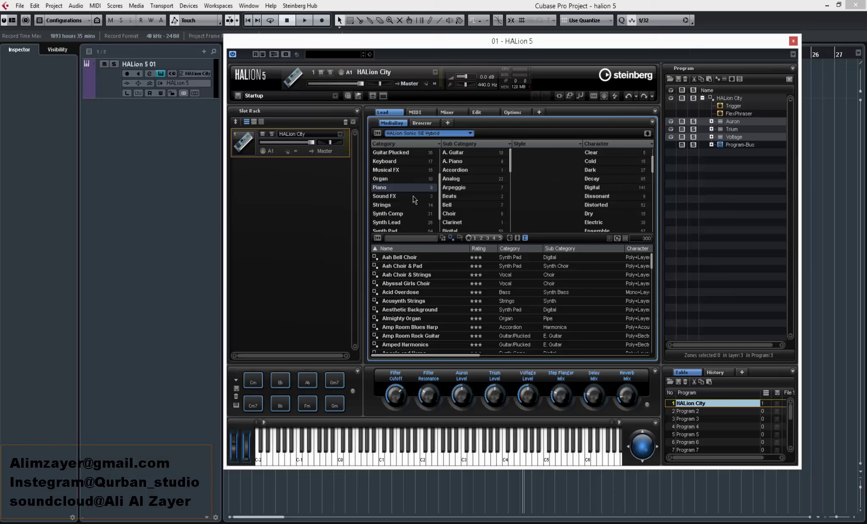
left_click(435, 134)
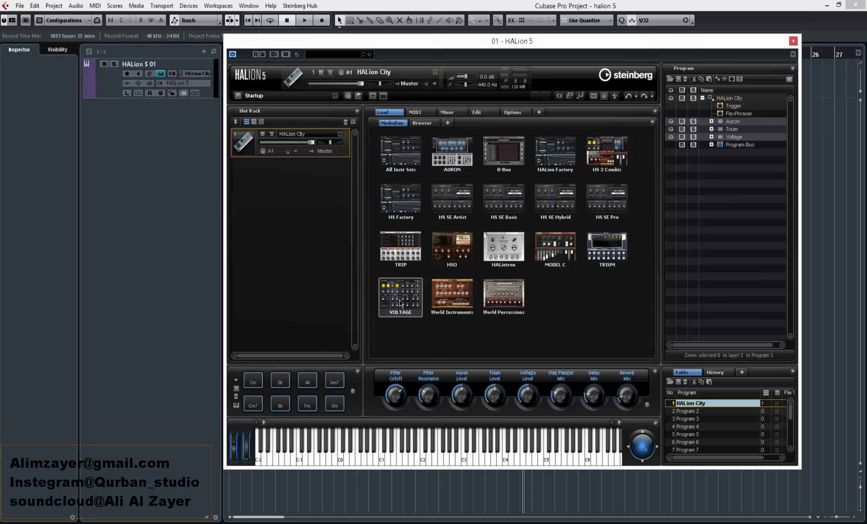
left_click(450, 299)
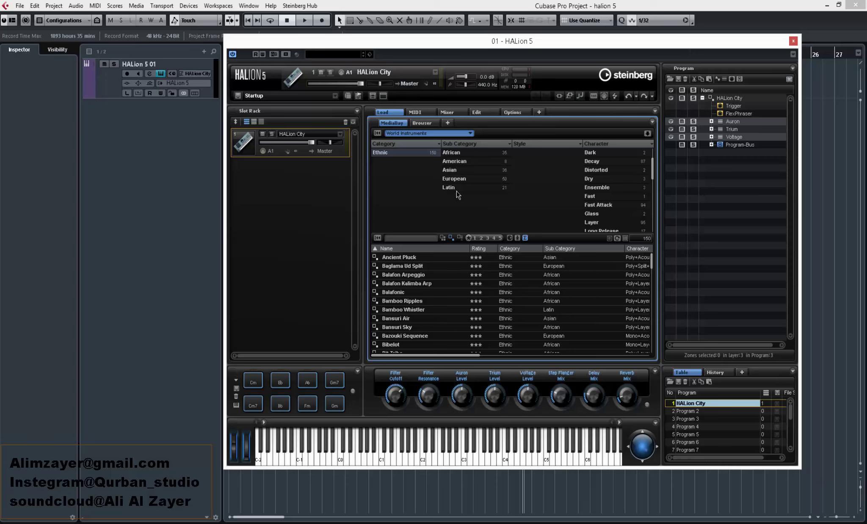
left_click(458, 179)
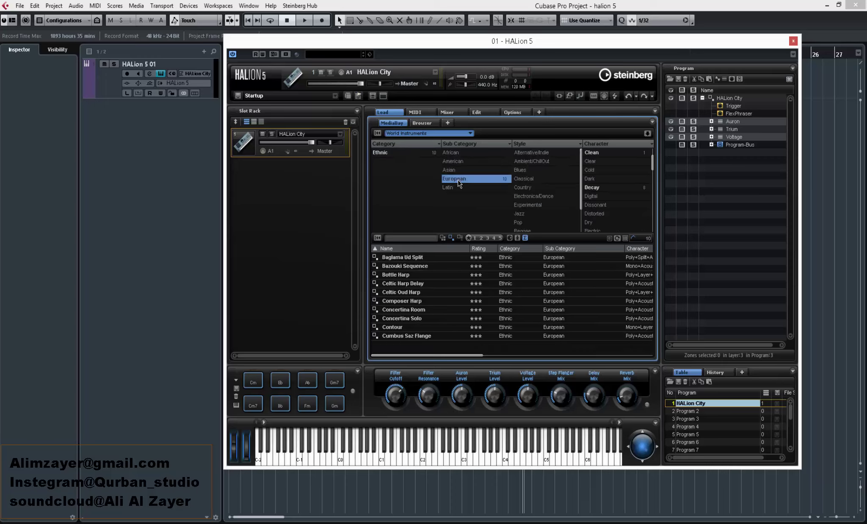
Load the Concertina Solo preset into the first slot and audition it with a few notes on the virtual keyboard.
double_click(404, 321)
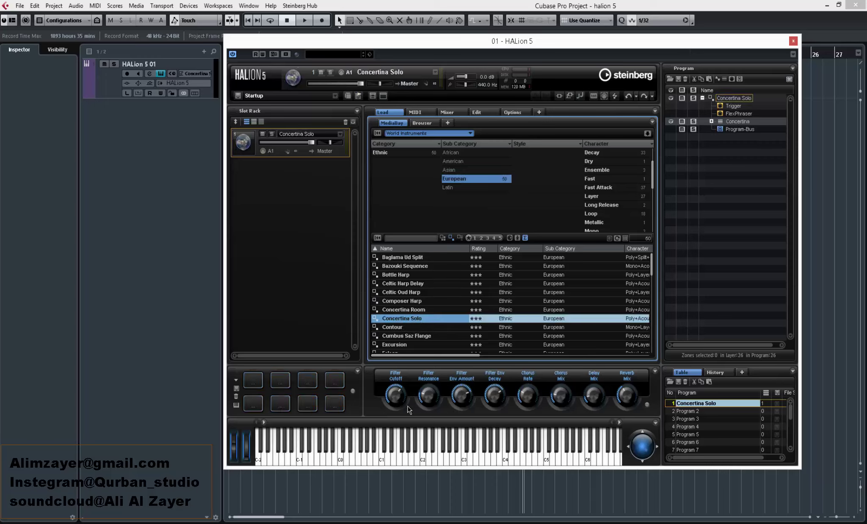
left_click(429, 459)
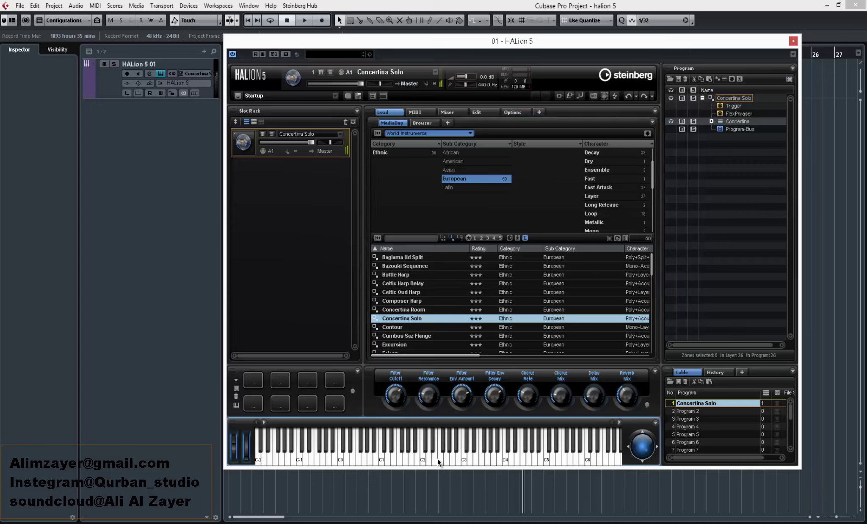
mouse_move(468, 461)
left_mouse_down()
mouse_move(400, 454)
mouse_move(454, 461)
left_mouse_up()
Add the Celtic Oud Harp preset to a second slot in the Slot Rack and audition several notes.
left_click_drag(407, 293, 285, 210)
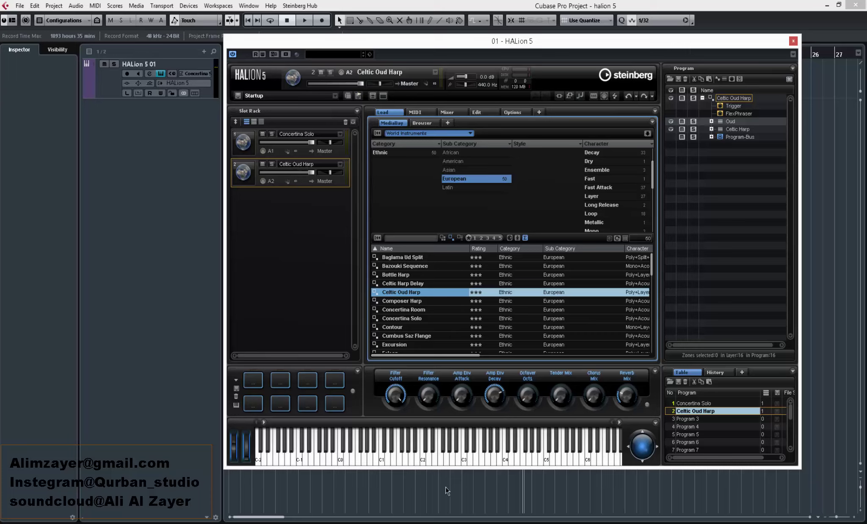
left_click(451, 459)
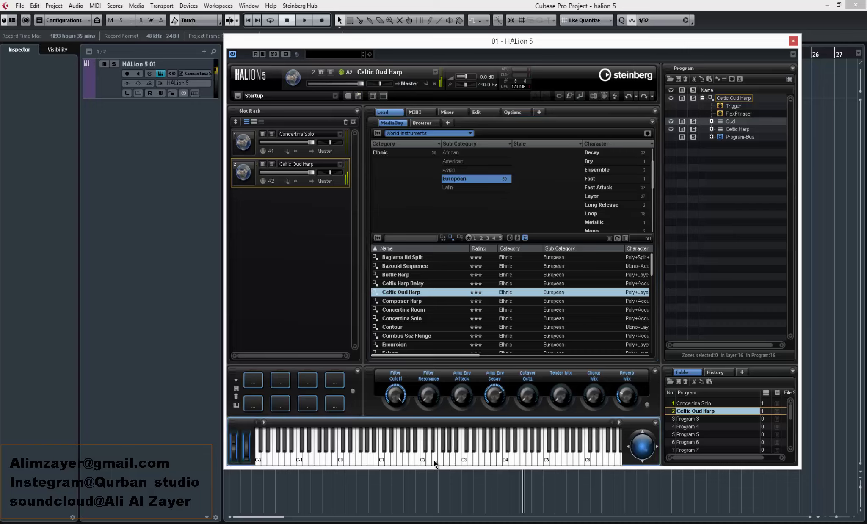
left_click(418, 457)
left_click(455, 456)
left_click(472, 459)
left_click(488, 459)
left_click(460, 459)
Replace the second slot's program with Concertina Room, and reset MediaBay to the unfiltered All Instrument Sets.
double_click(413, 310)
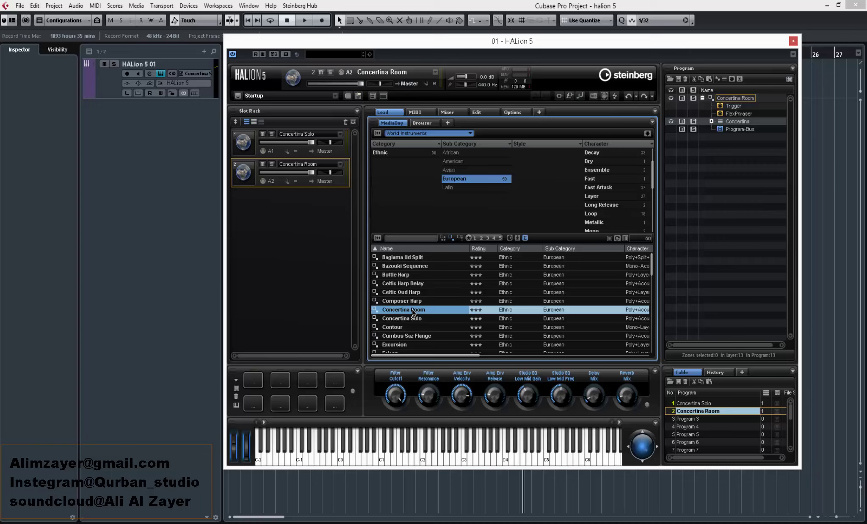
left_click(378, 134)
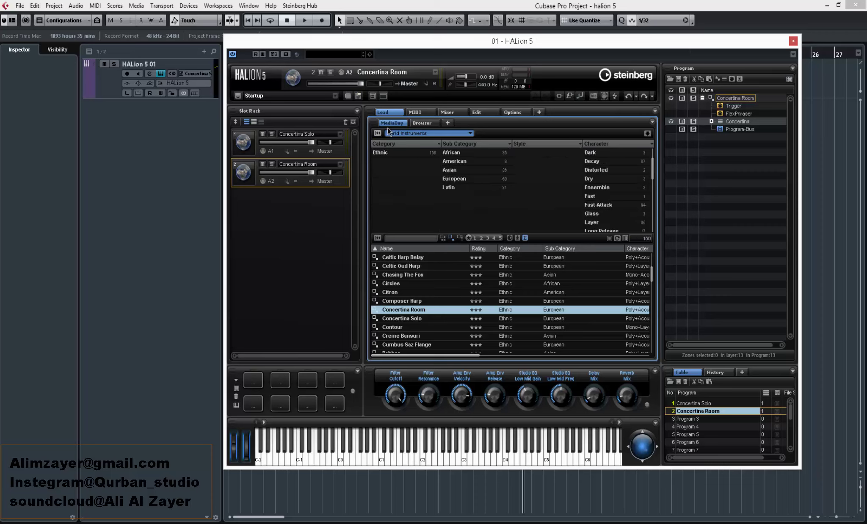
left_click(406, 134)
left_click(400, 157)
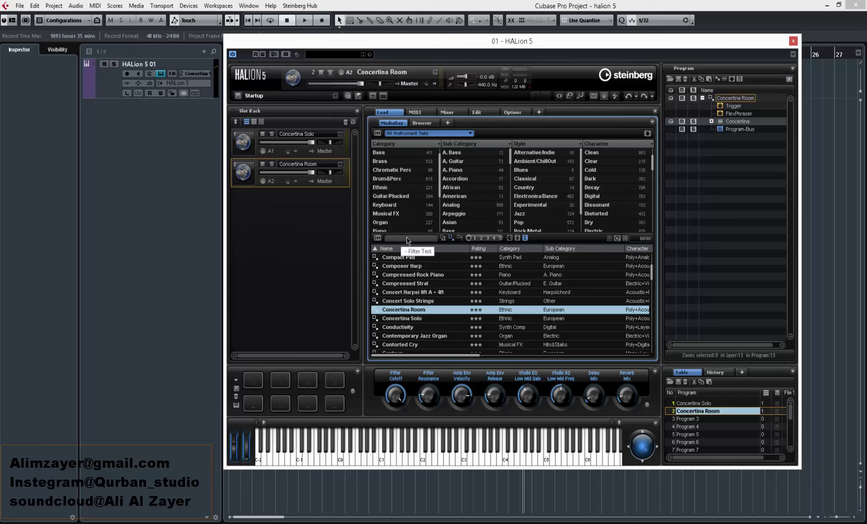
Search all instrument sets for "guitar", look through the matching presets, and clear the text filter.
left_click(408, 239)
type("gui")
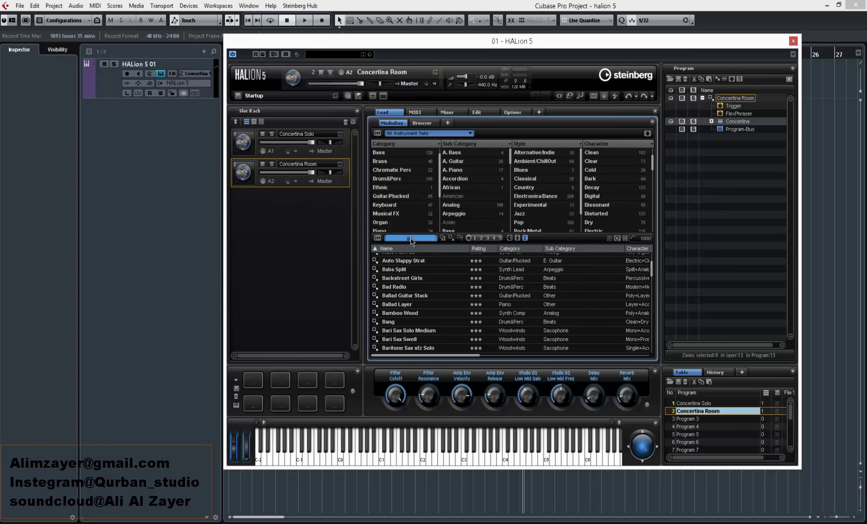
type("tar")
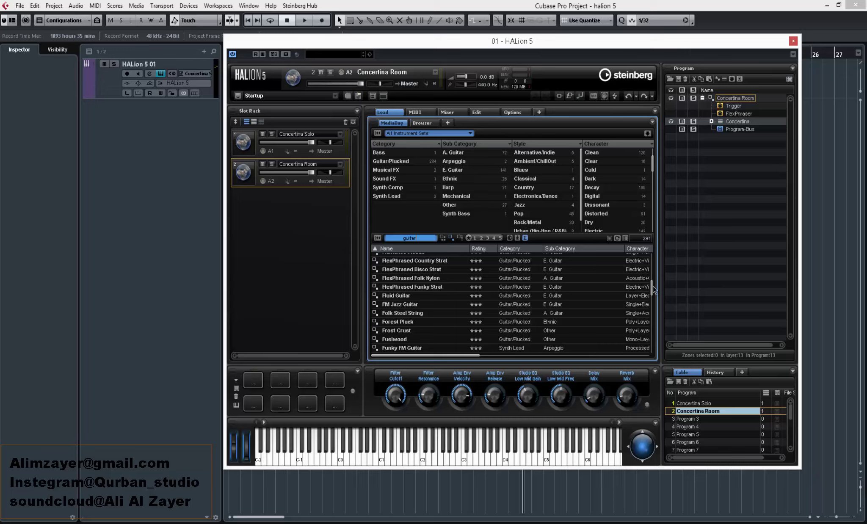
left_click_drag(652, 288, 658, 250)
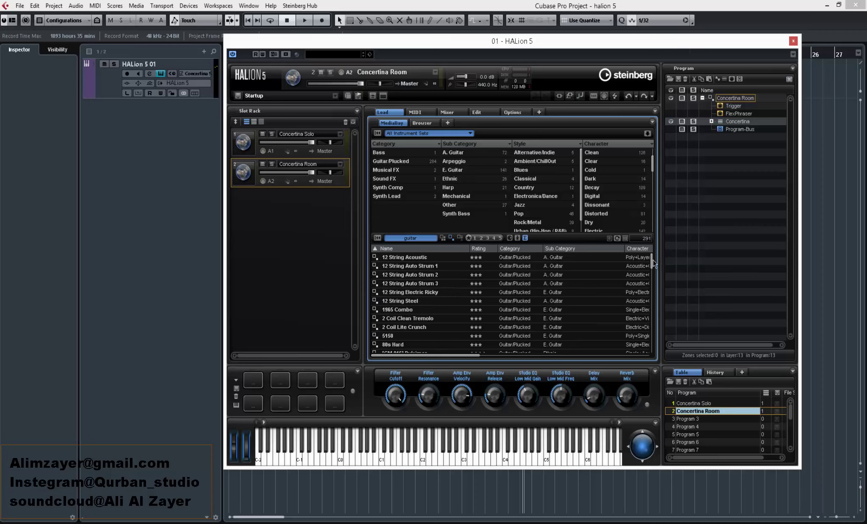
left_click_drag(653, 261, 653, 272)
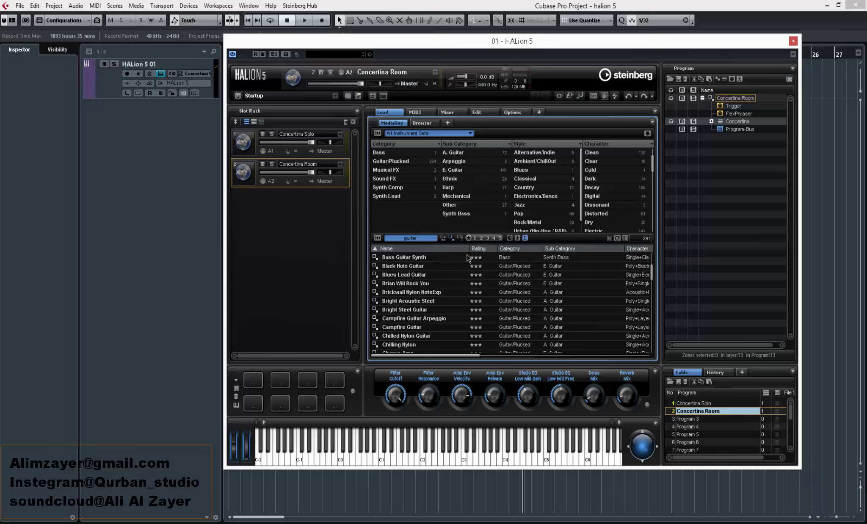
left_click(377, 238)
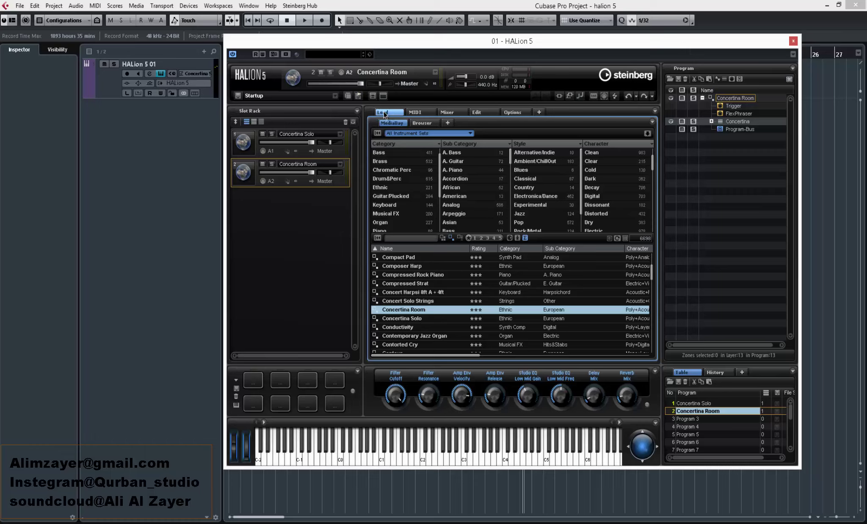
Split the keyboard by setting Concertina Solo's high key to E2 and Concertina Room's low key to F2.
left_click(421, 112)
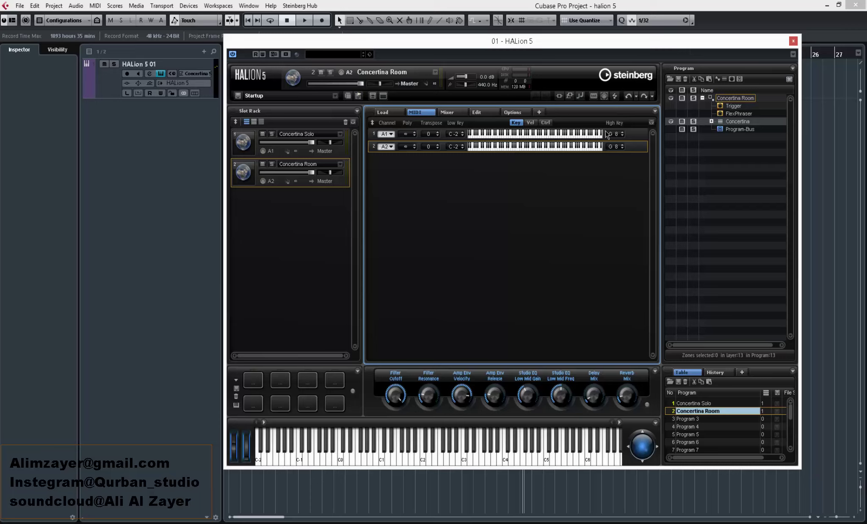
left_click_drag(617, 141, 587, 245)
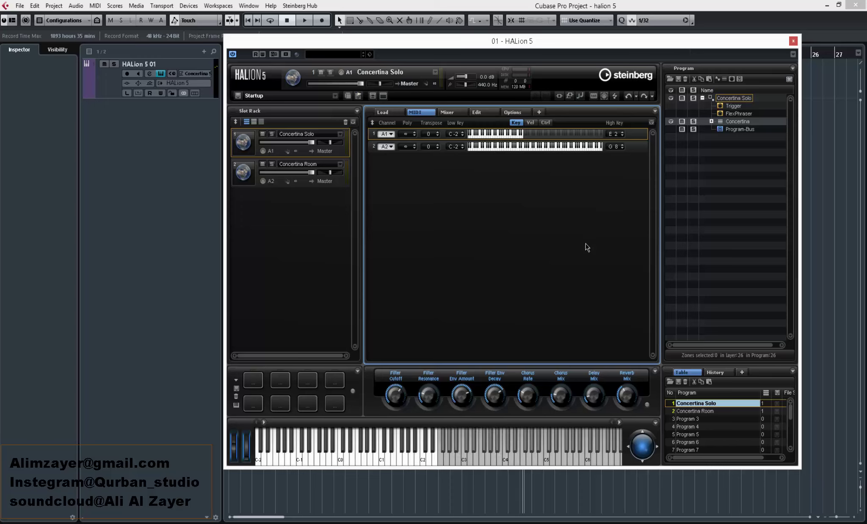
left_click_drag(453, 151, 451, 94)
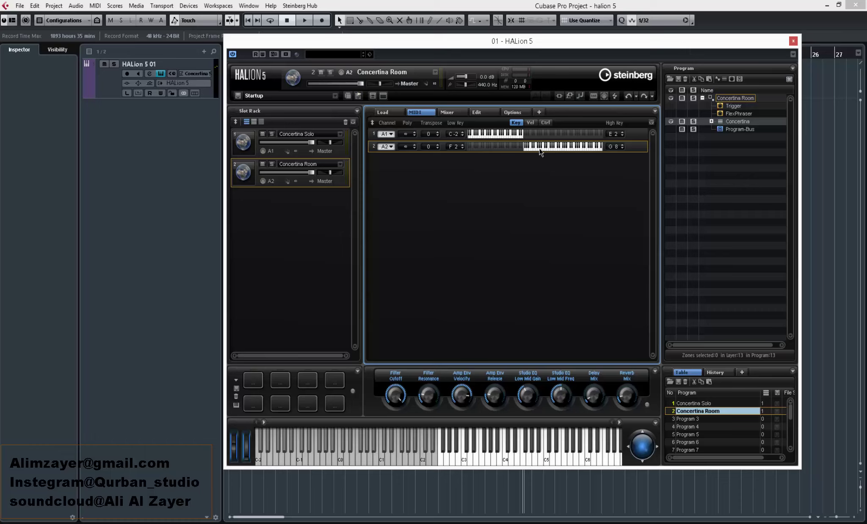
View the MIDI channel choices for Concertina Room and set Concertina Solo's polyphony to 1.
left_click(386, 147)
left_click(471, 179)
left_click(413, 134)
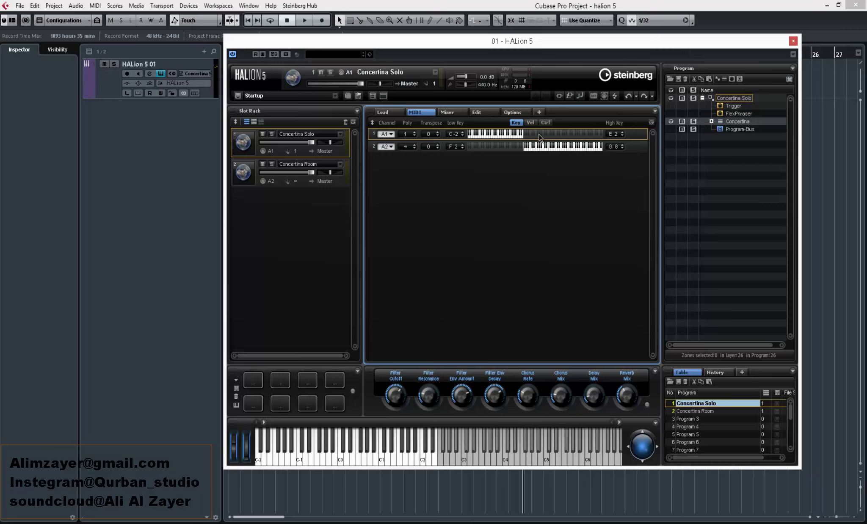
Limit the velocity ranges by setting the high velocity to 106 for Concertina Solo and 70 for Concertina Room.
left_click(530, 123)
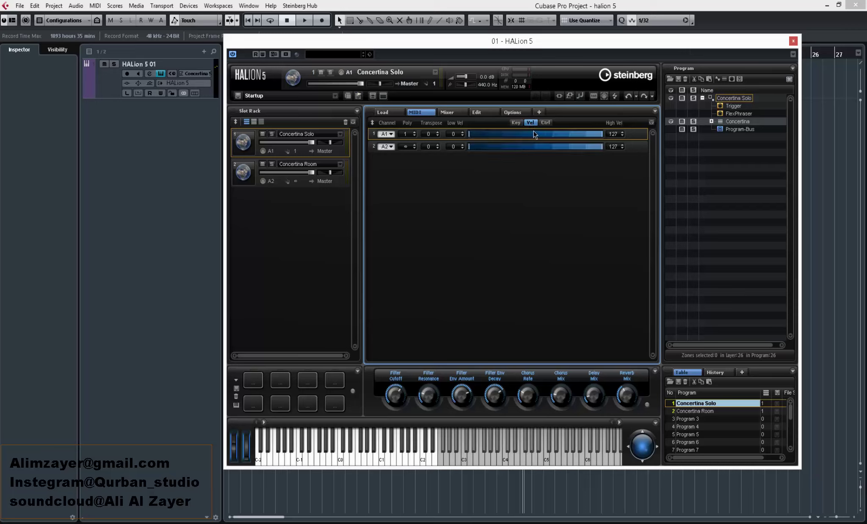
left_click_drag(615, 140, 572, 232)
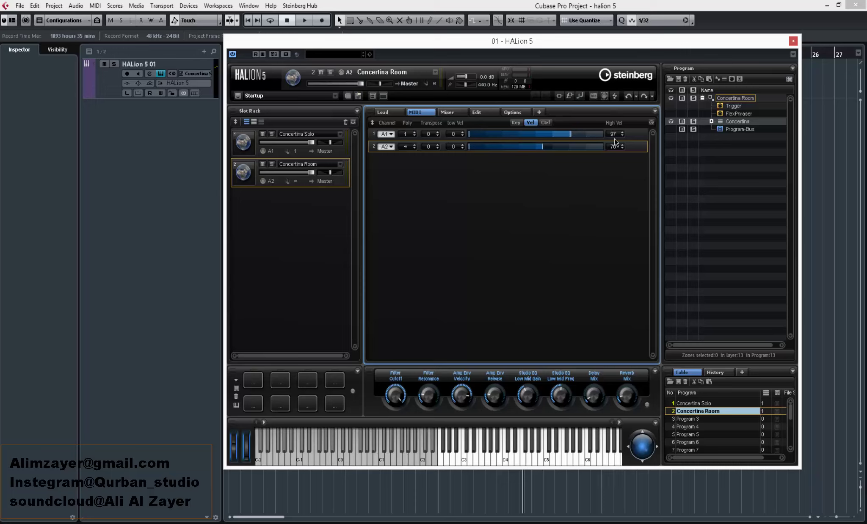
left_click_drag(615, 140, 617, 176)
left_click_drag(618, 134, 614, 78)
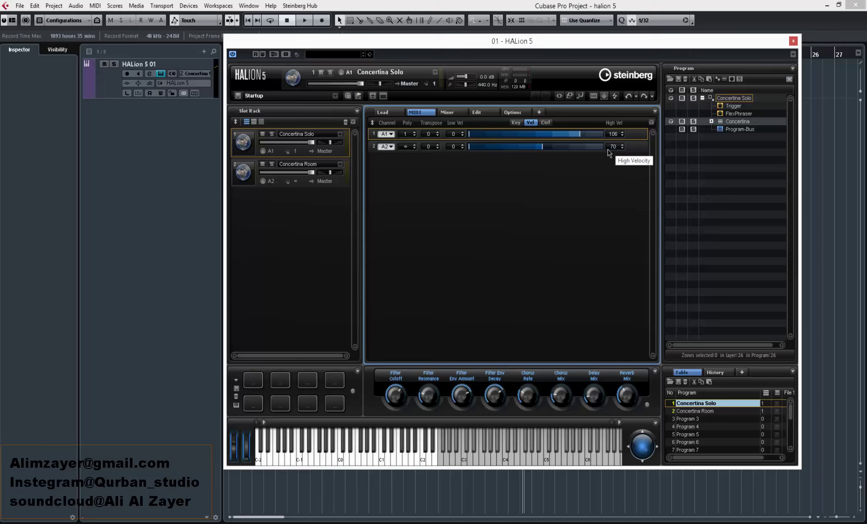
Switch Concertina Solo's Sustain controller filter on and off again, and view the mixer.
left_click(545, 124)
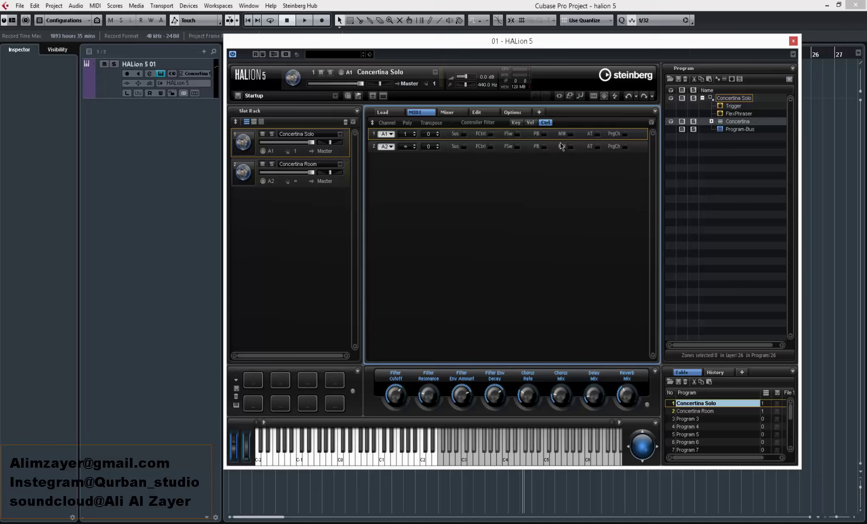
left_click(307, 140)
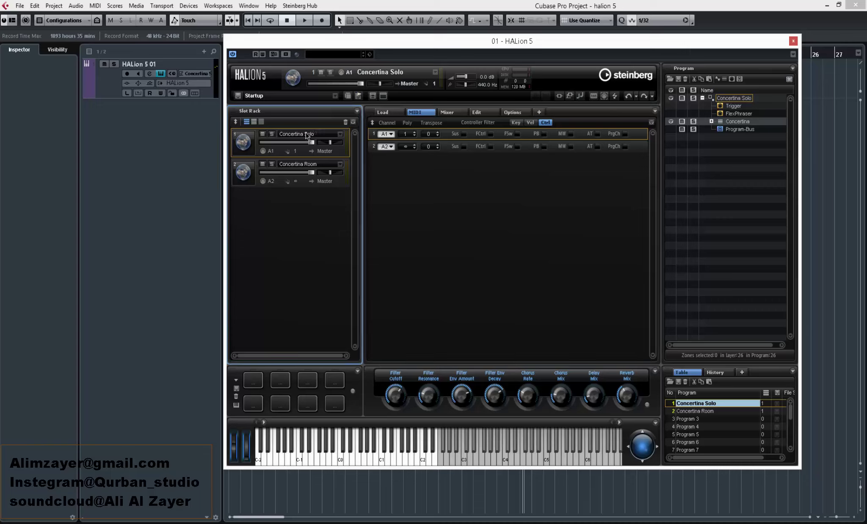
left_click(464, 134)
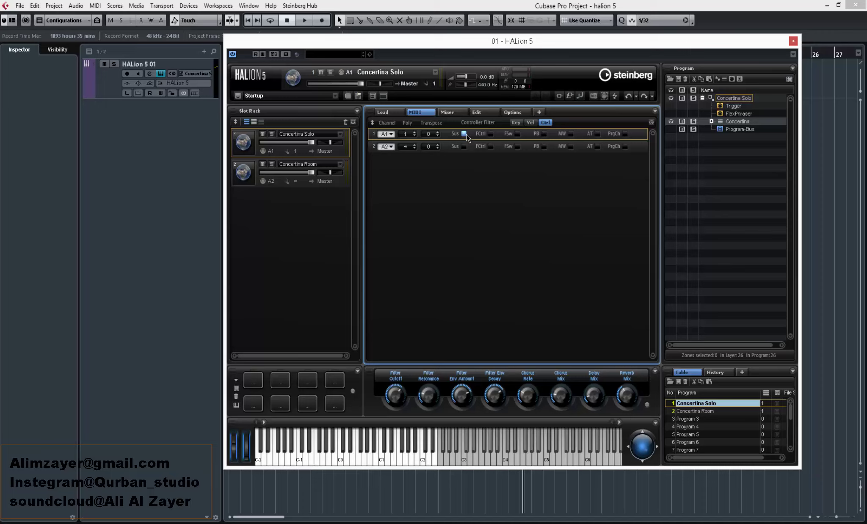
left_click(465, 134)
left_click(447, 113)
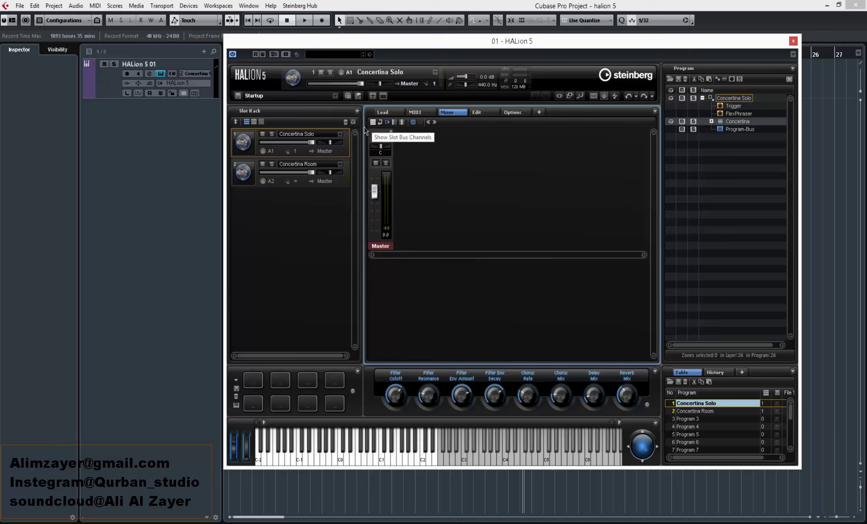
Add the Conductivity and Concert Harpsi 8ft A + 4ft presets from MediaBay to new slots in the Slot Rack.
left_click(383, 112)
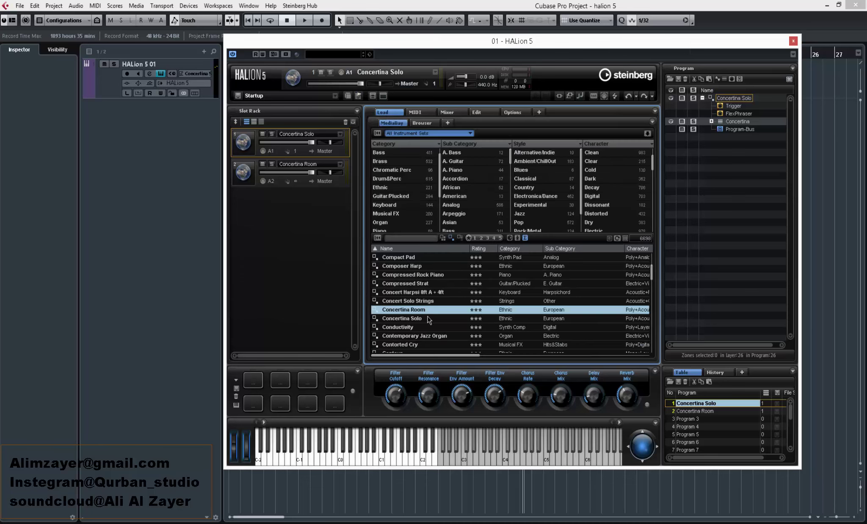
left_click_drag(420, 330, 304, 277)
left_click_drag(400, 293, 316, 298)
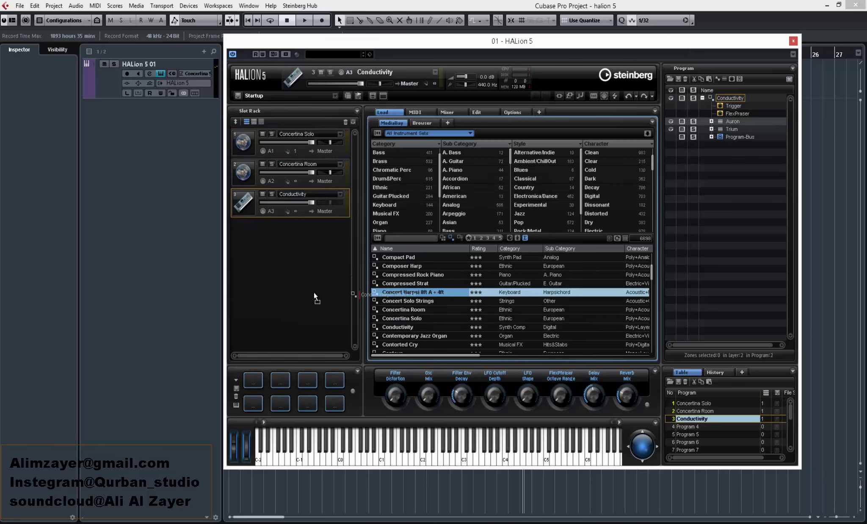
Add the Concertina Solo preset from MediaBay to the fifth slot of the Slot Rack and show the mixer.
left_click_drag(396, 319, 262, 297)
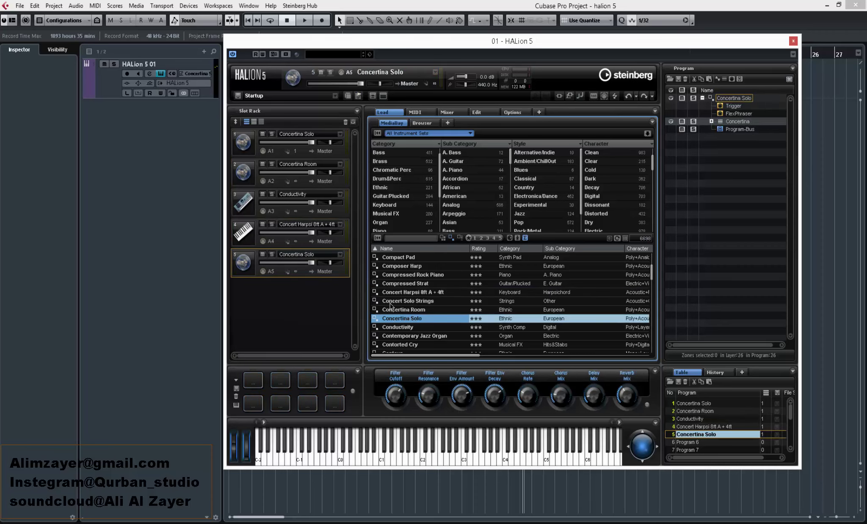
left_click(447, 114)
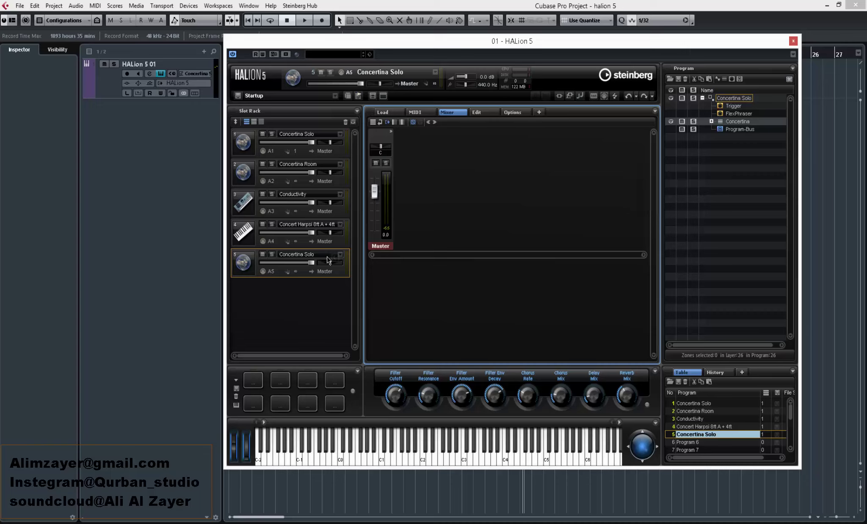
Try out the master channel's solo, mute and level controls, and pan the channel to R 8.
left_click(386, 163)
left_click(376, 163)
mouse_move(375, 202)
left_mouse_down()
mouse_move(381, 210)
mouse_move(373, 189)
left_mouse_up()
left_click(375, 163)
mouse_move(381, 147)
left_mouse_down()
mouse_move(374, 149)
mouse_move(381, 152)
left_mouse_up()
Load Graphic EQ into the master channel's first insert slot and Reverb into its second.
left_click(390, 132)
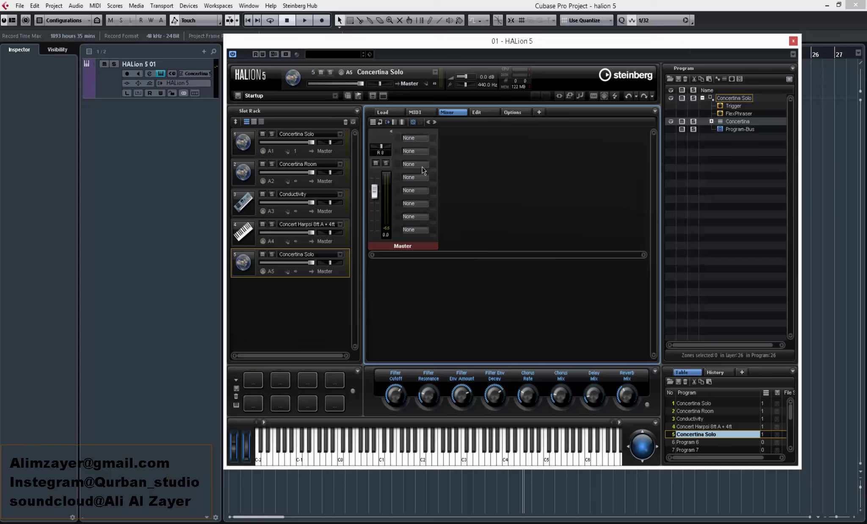
left_click(410, 138)
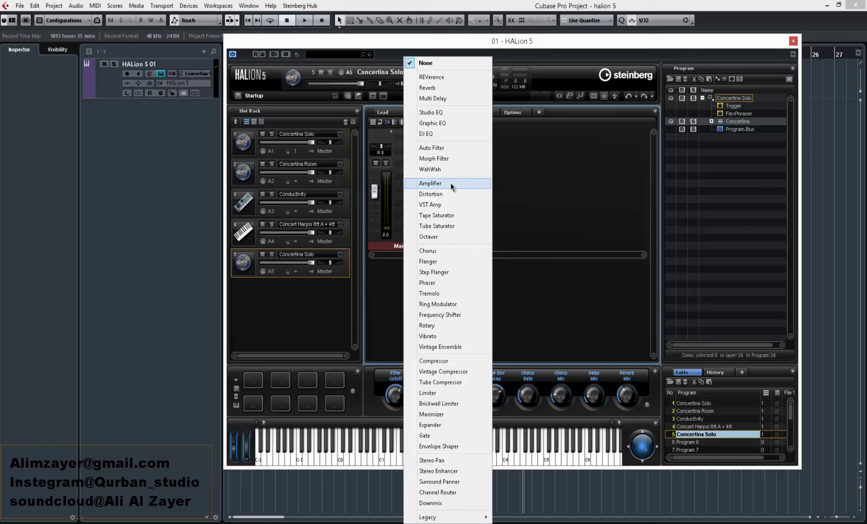
left_click(518, 169)
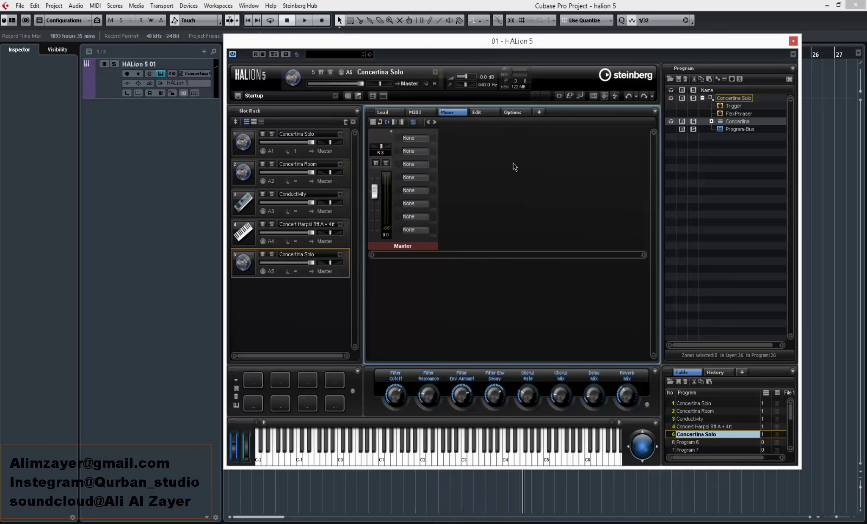
left_click(411, 139)
left_click(438, 124)
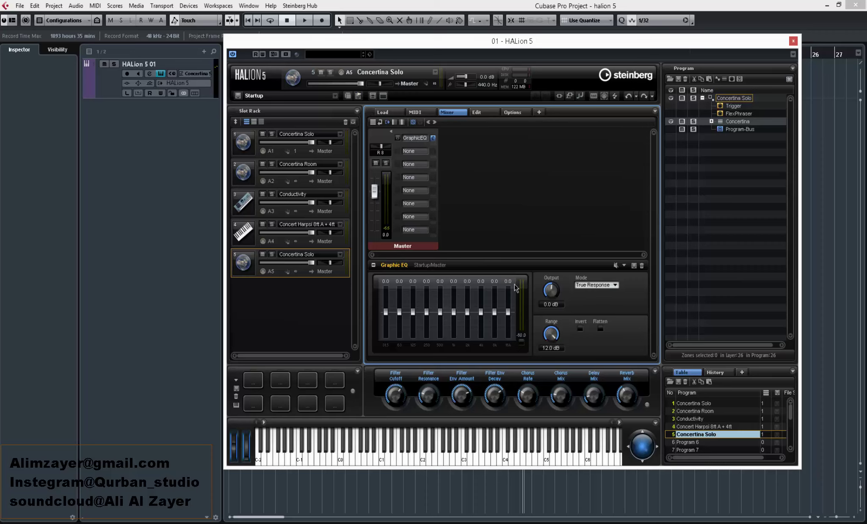
left_click(420, 153)
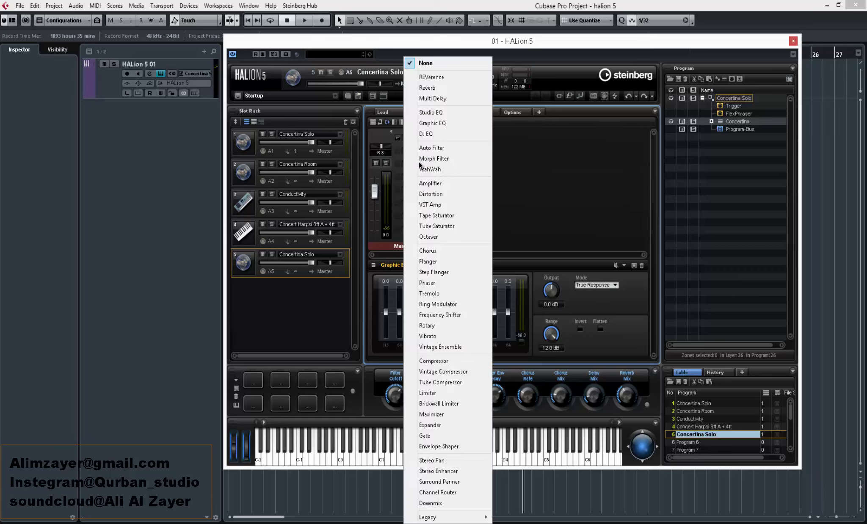
left_click(442, 89)
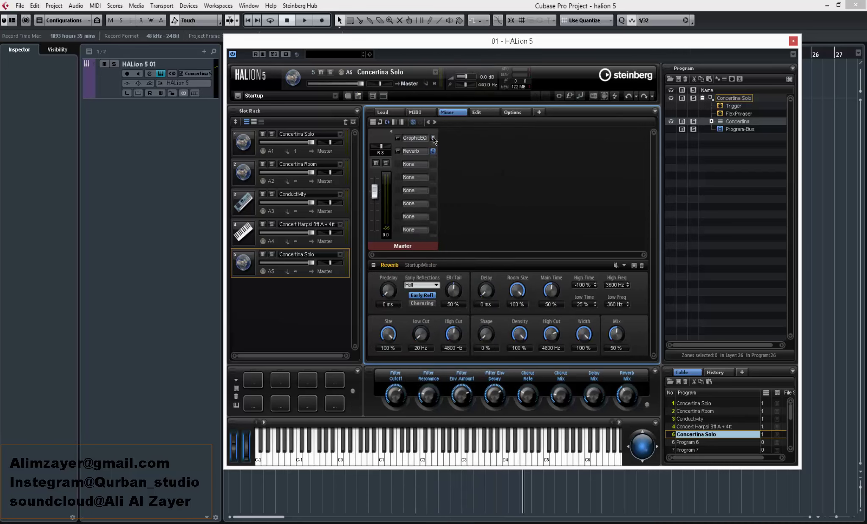
Switch between the editors of the master channel's Graphic EQ and Reverb, and try the Graphic EQ's bypass.
left_click(433, 138)
left_click(432, 151)
left_click(433, 139)
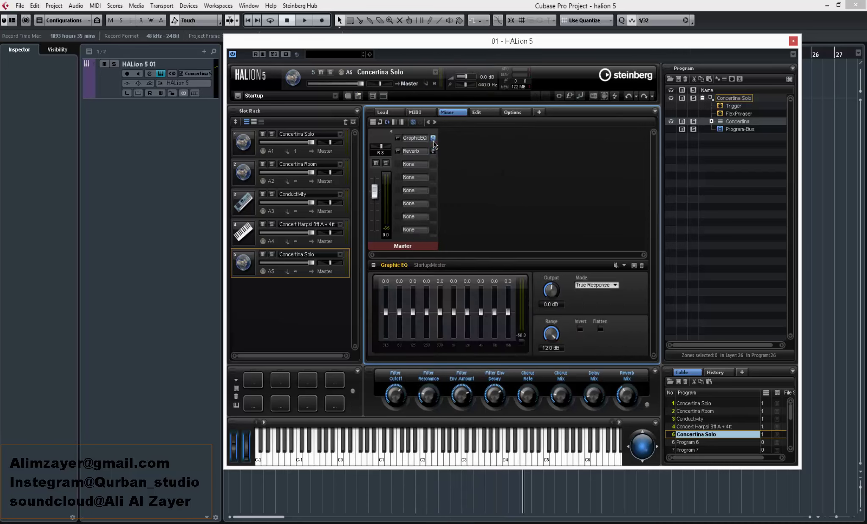
left_click(433, 152)
left_click(433, 138)
left_click(399, 138)
Set the master Reverb's mix to 38 % and switch the mixer to the slot bus channels.
left_click(432, 152)
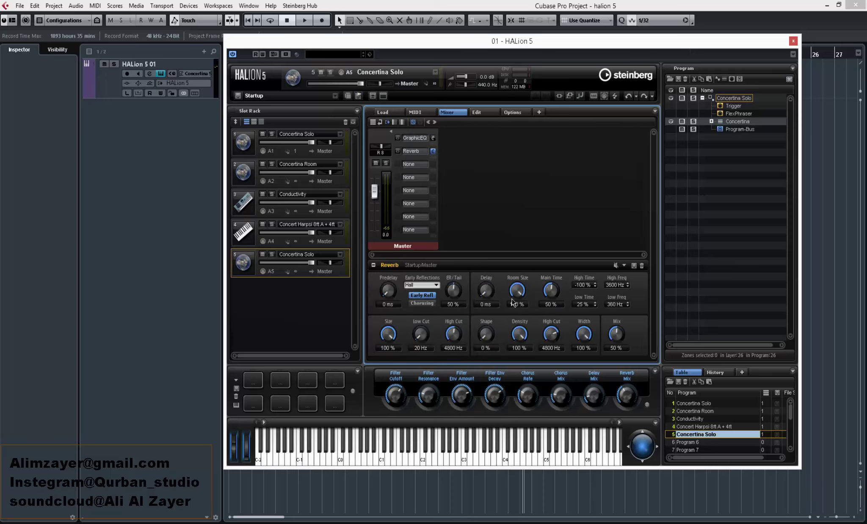
left_click_drag(619, 330, 613, 343)
left_click(392, 134)
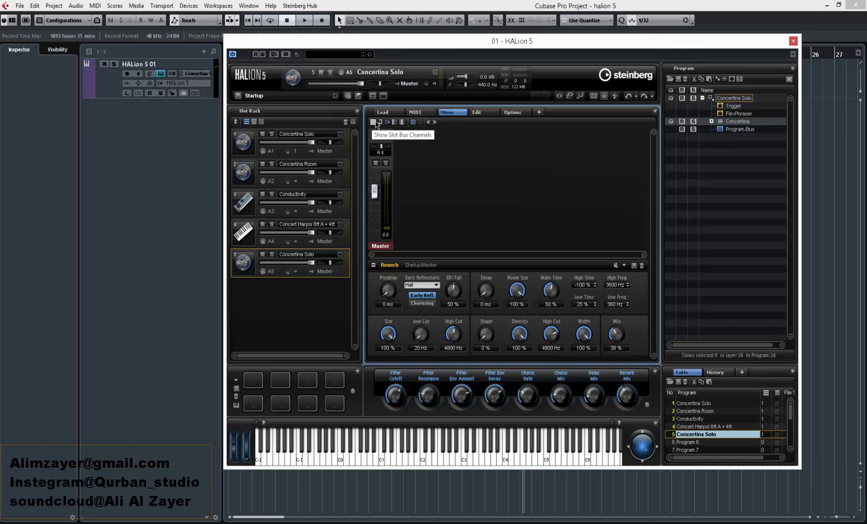
left_click(373, 122)
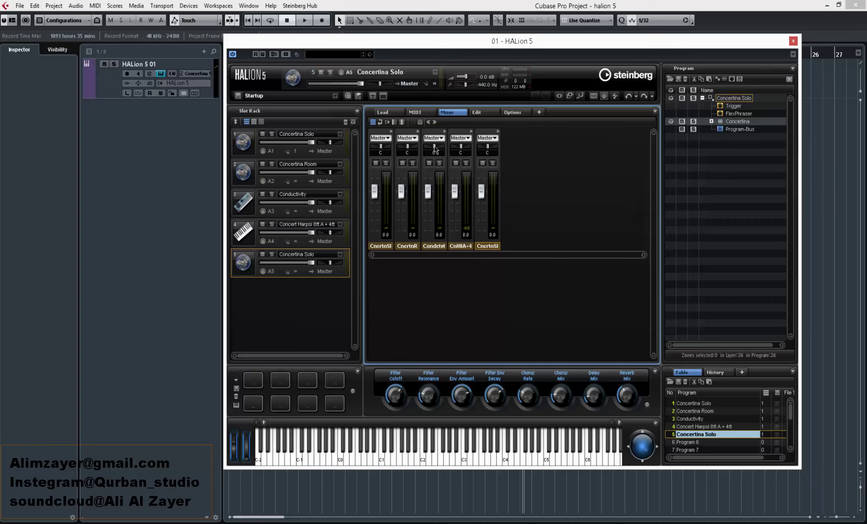
Route Concertina Solo in slot 1 to Out 9 and Concertina Room to Out 11 from the Slot Rack.
left_click(331, 151)
left_click(356, 254)
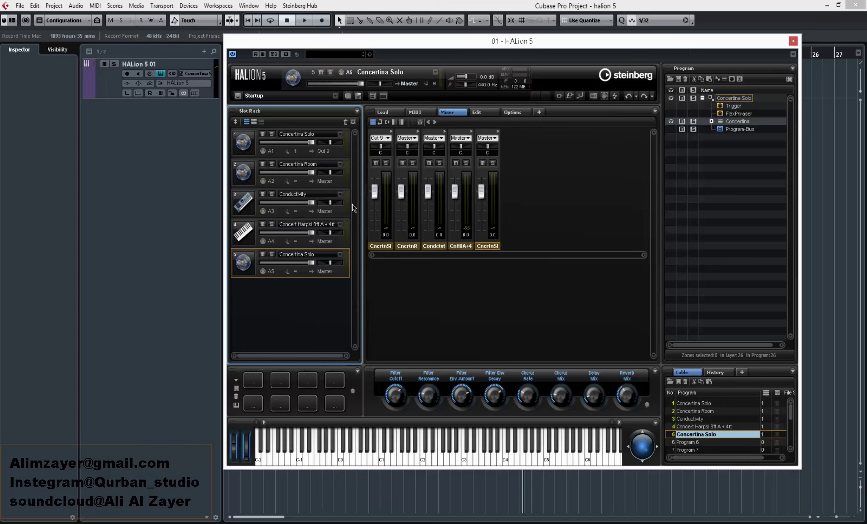
left_click(328, 182)
left_click(359, 283)
Route Conductivity to Out 8, Concert Harpsi to Out 6 and Concertina Solo in slot 5 to Out 13 in the mixer.
left_click(434, 140)
left_click(443, 223)
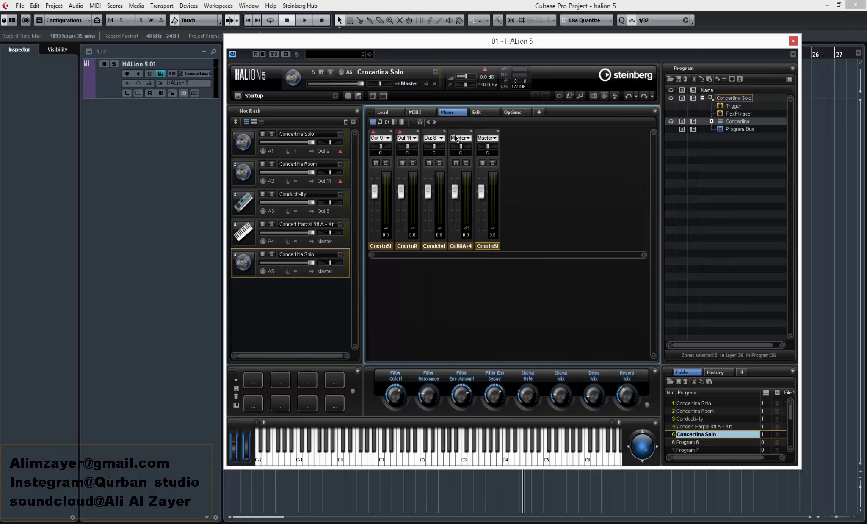
left_click(459, 138)
left_click(474, 201)
left_click(487, 138)
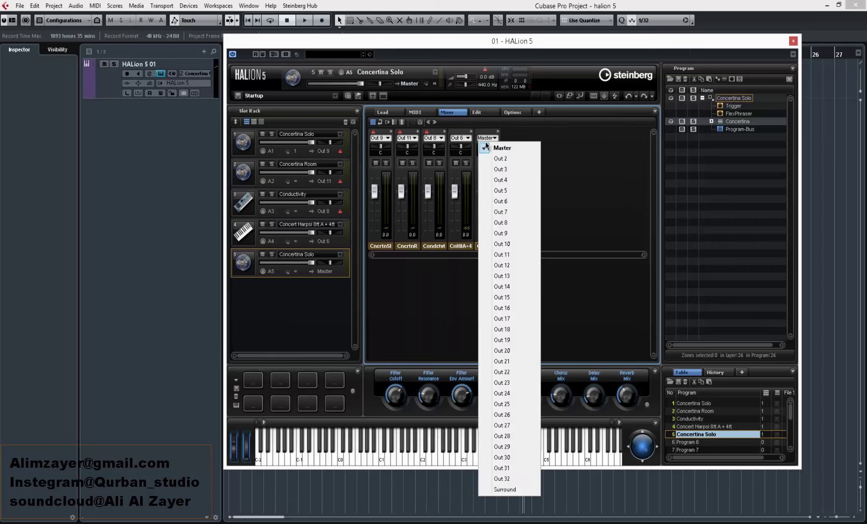
left_click(491, 147)
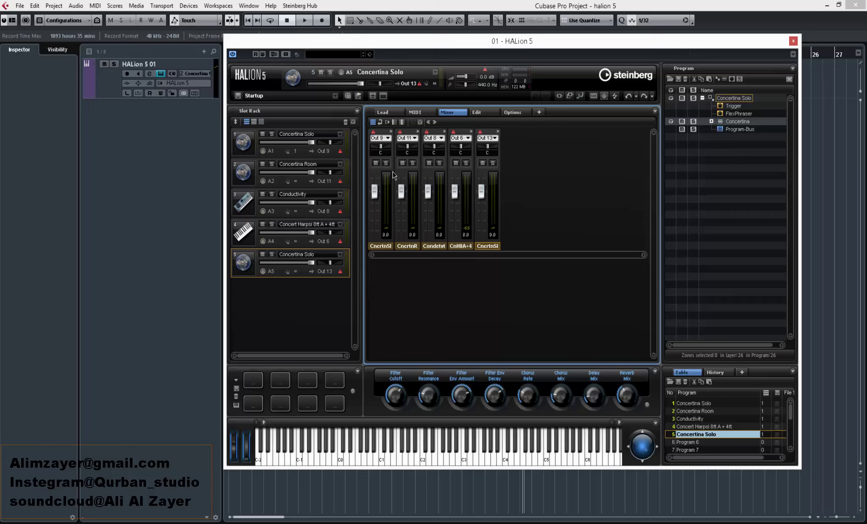
Route all five slot channels in the mixer back to the Master output.
left_click(381, 138)
left_click(383, 148)
left_click(407, 138)
left_click(414, 148)
left_click(434, 138)
left_click(437, 149)
left_click(455, 138)
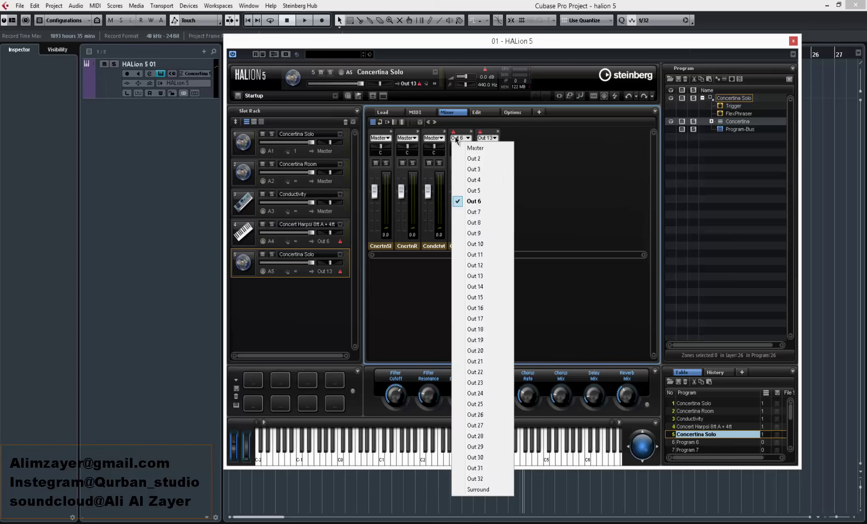
left_click(457, 148)
left_click(479, 138)
left_click(502, 148)
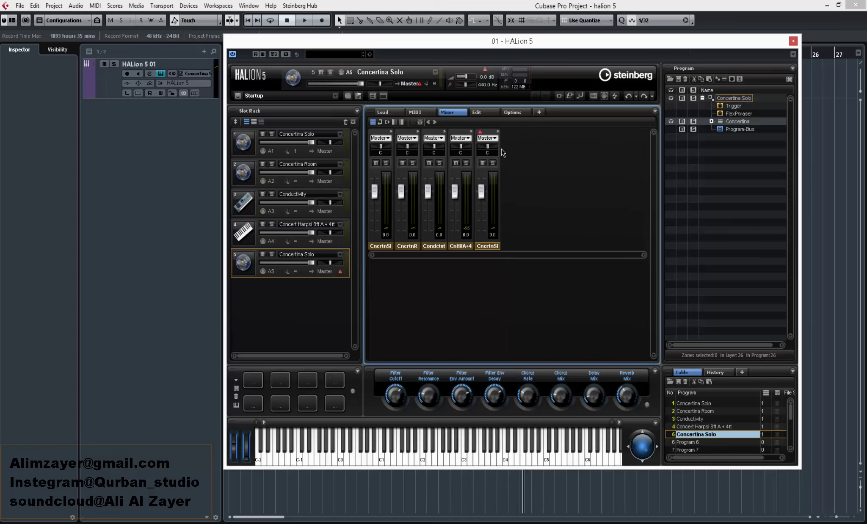
Expand the insert sections of the five slot channels one by one and examine their effect slots.
left_click(391, 132)
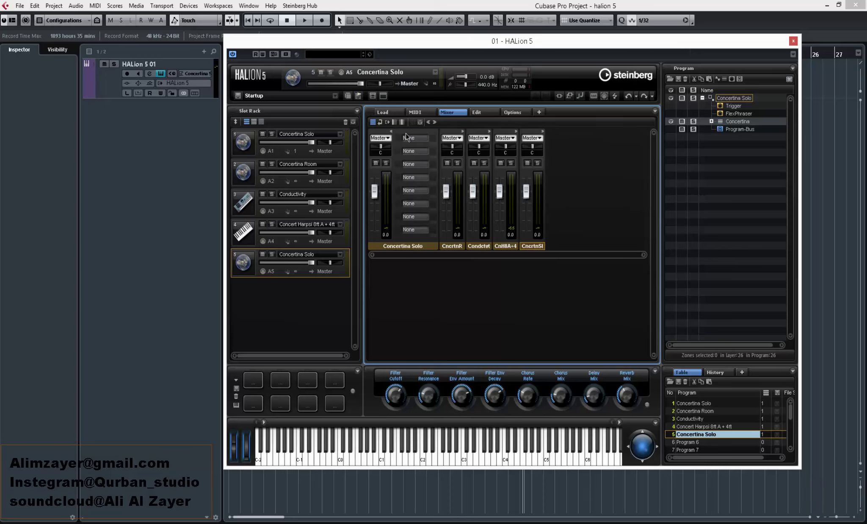
left_click(463, 132)
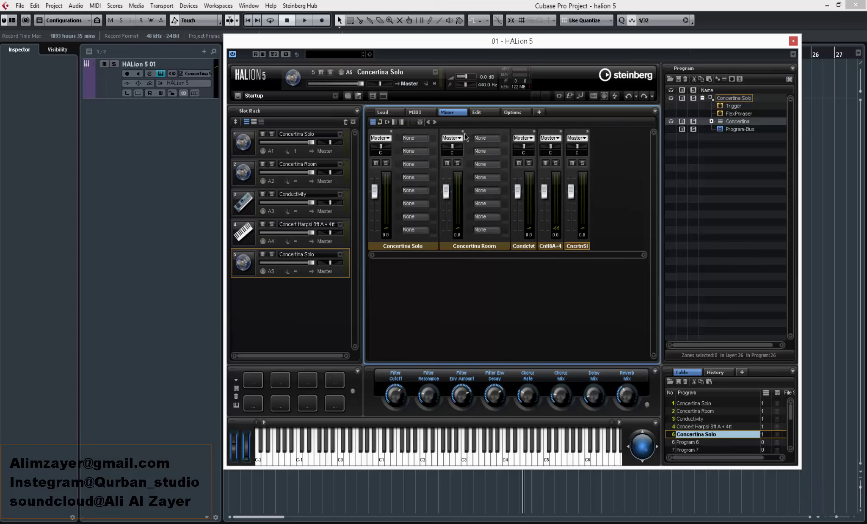
left_click(536, 132)
left_click(535, 131)
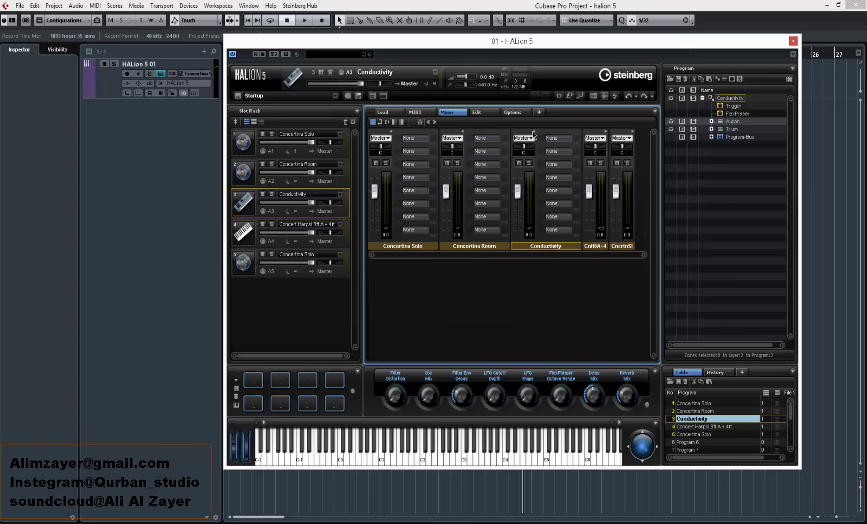
left_click(606, 131)
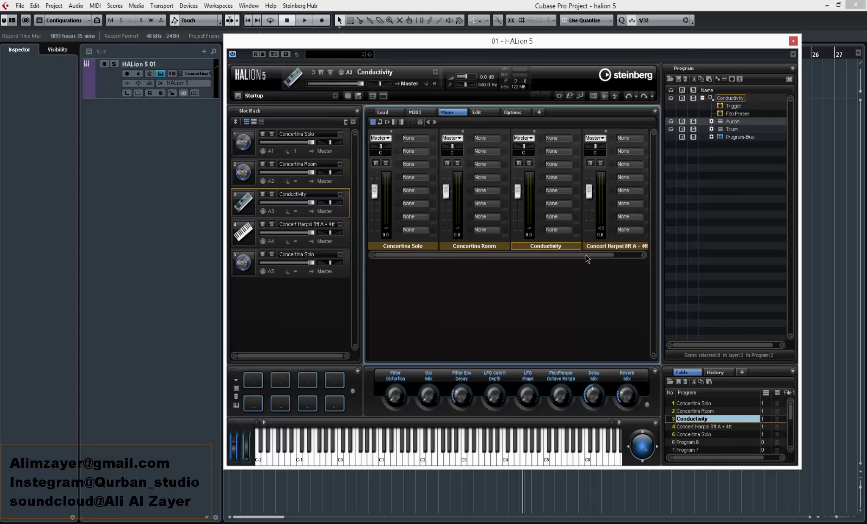
left_click_drag(590, 255, 631, 255)
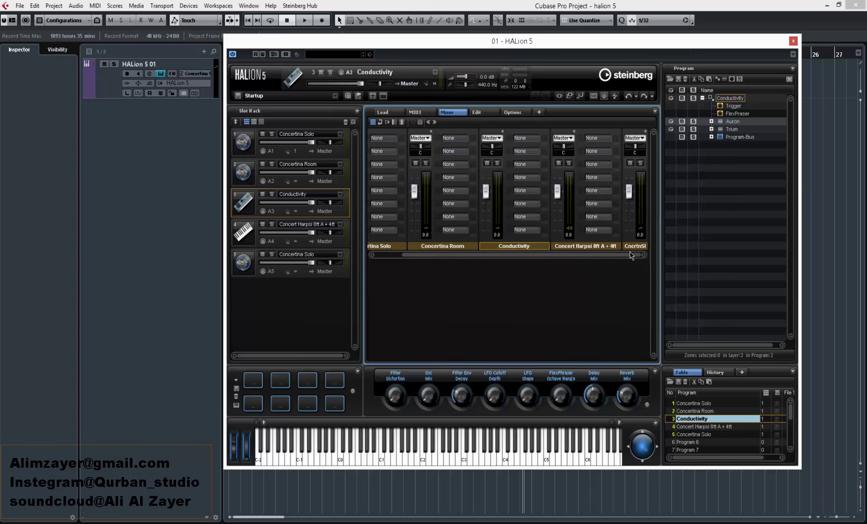
left_click(646, 133)
left_click_drag(547, 257, 397, 248)
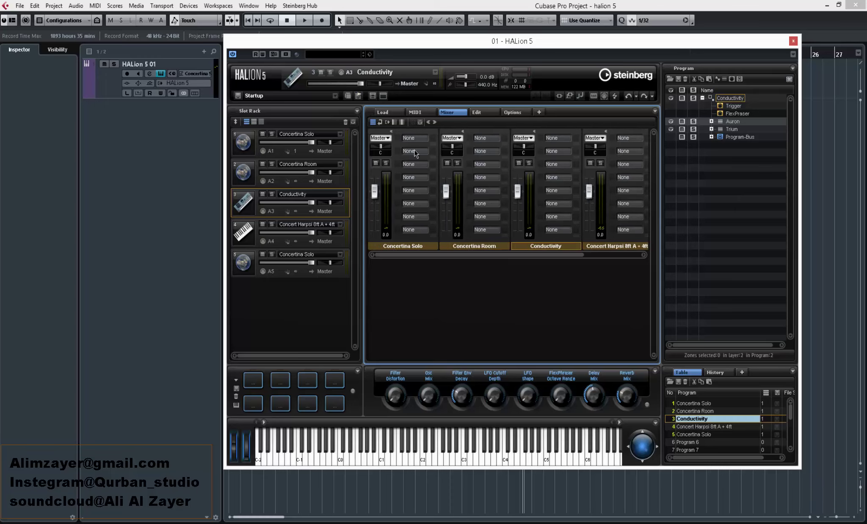
Collapse the insert sections of all slot channels at once, expand them all, and collapse them again.
left_click(428, 122)
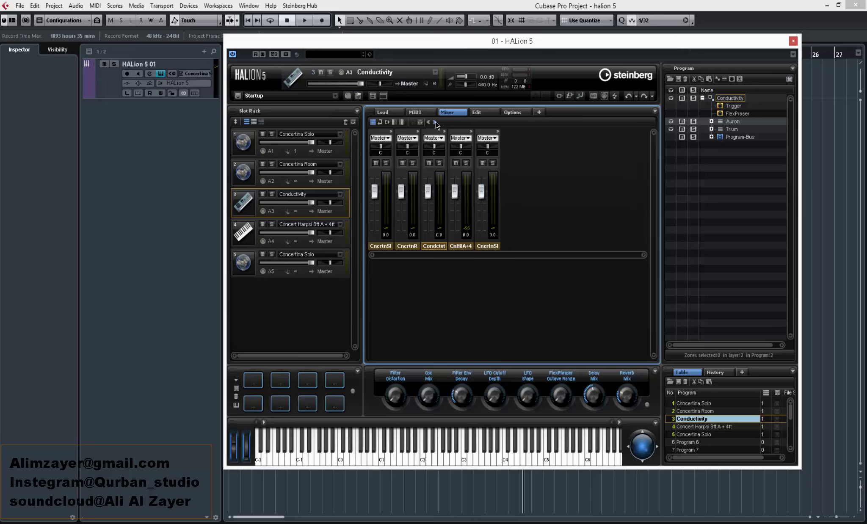
left_click(436, 123)
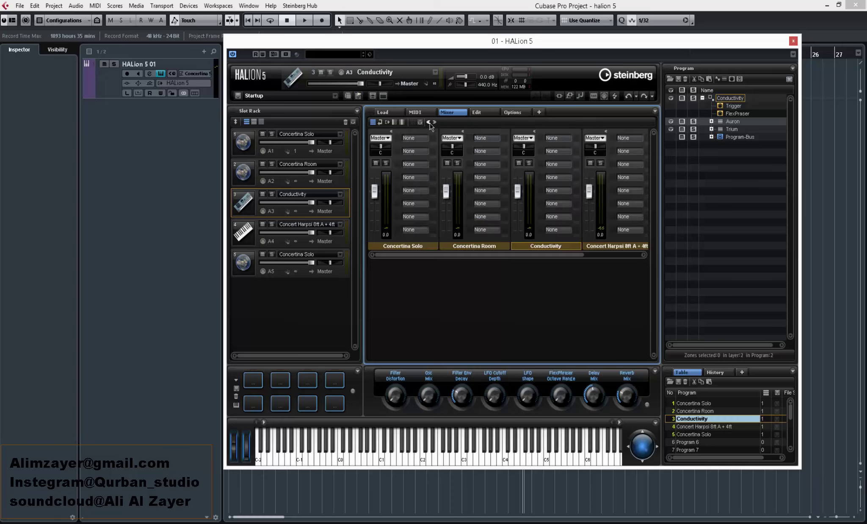
left_click(428, 123)
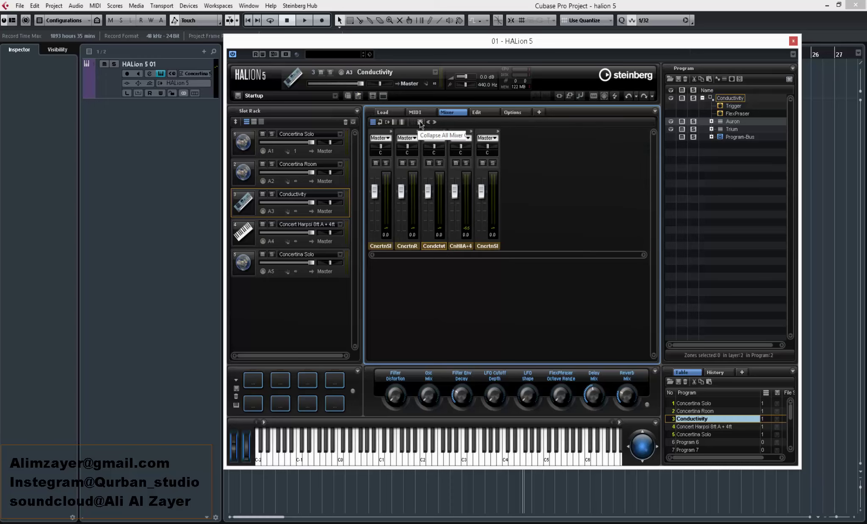
Show the empty slots in the mixer and Slot Rack, look through them, and hide them again.
left_click(419, 122)
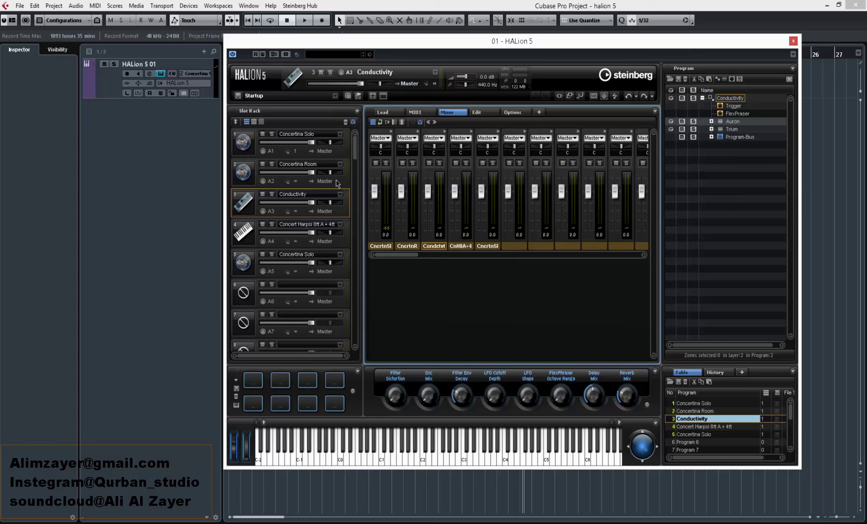
mouse_move(355, 146)
left_mouse_down()
mouse_move(375, 220)
mouse_move(362, 136)
left_mouse_up()
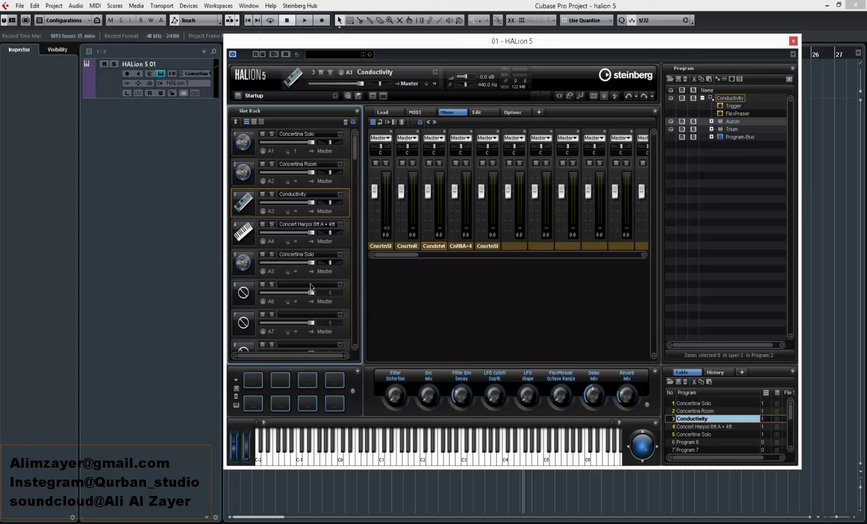
left_click(353, 123)
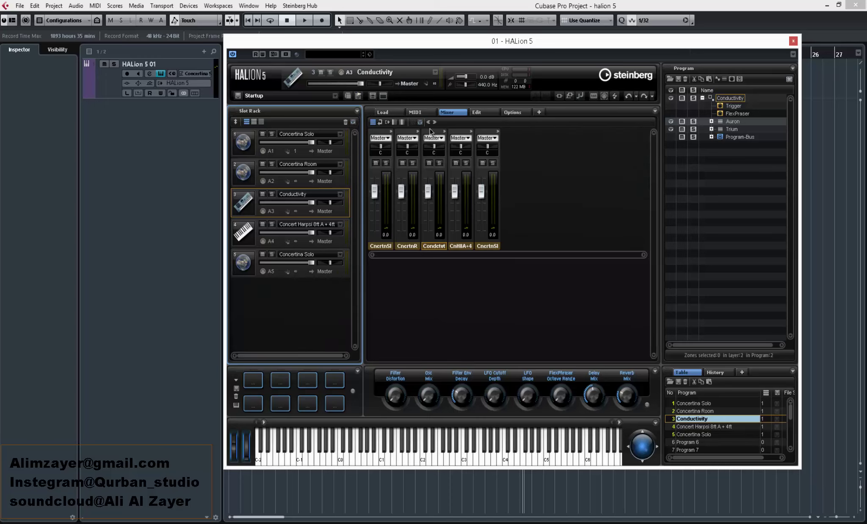
Show the four AUX FX channels in the mixer, view their expanded insert sections, and collapse them again.
left_click(381, 122)
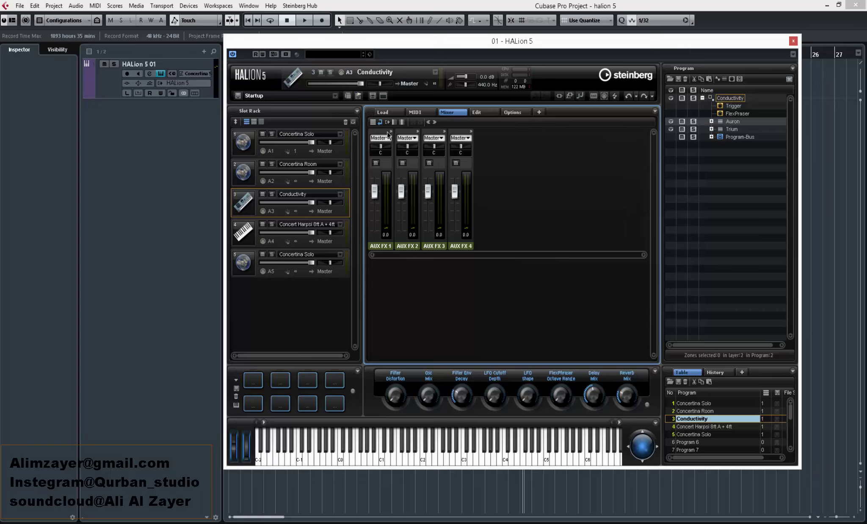
left_click(435, 122)
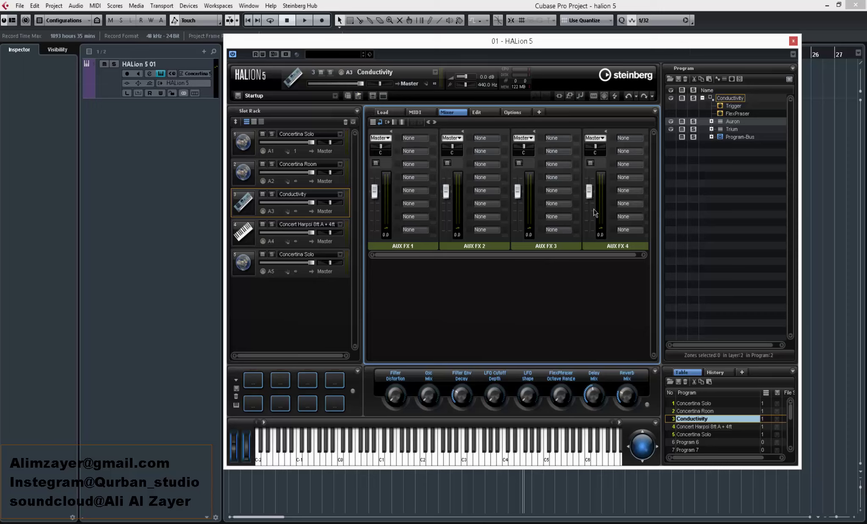
left_click(428, 123)
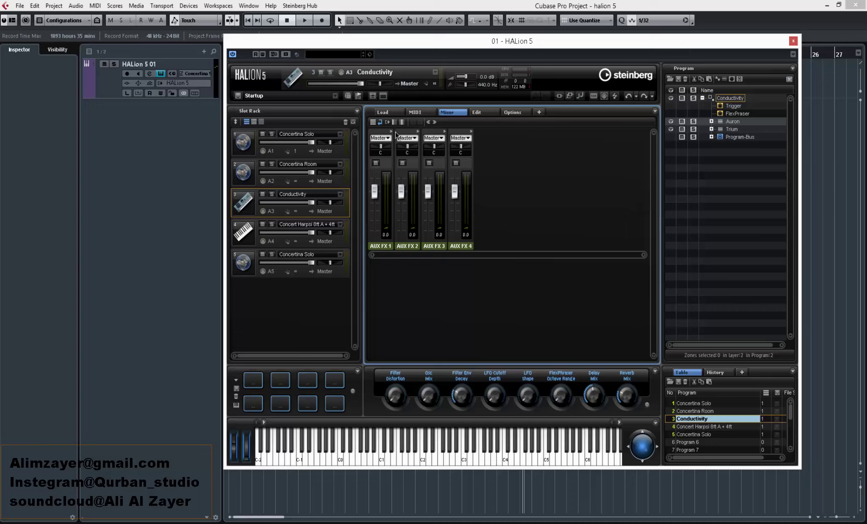
Show the slot channels, expand the first Concertina Solo channel's inserts, load a Distortion effect there, and reset that insert to None.
left_click(375, 123)
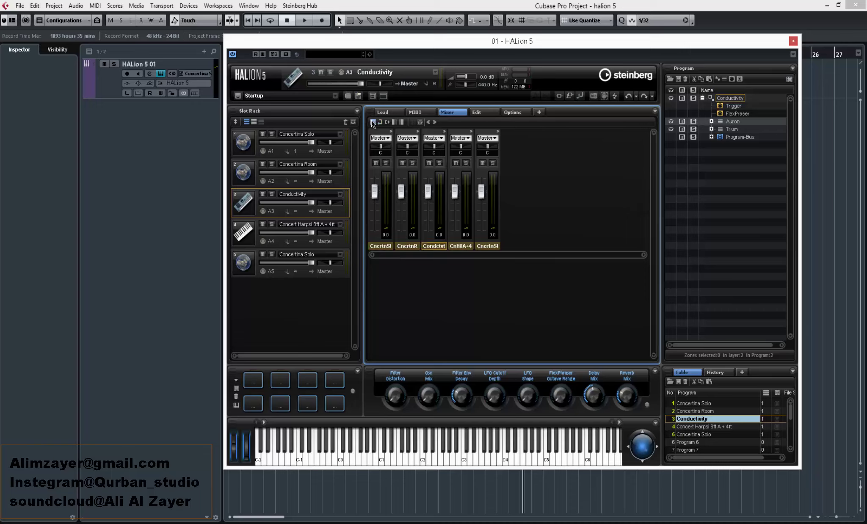
left_click(392, 132)
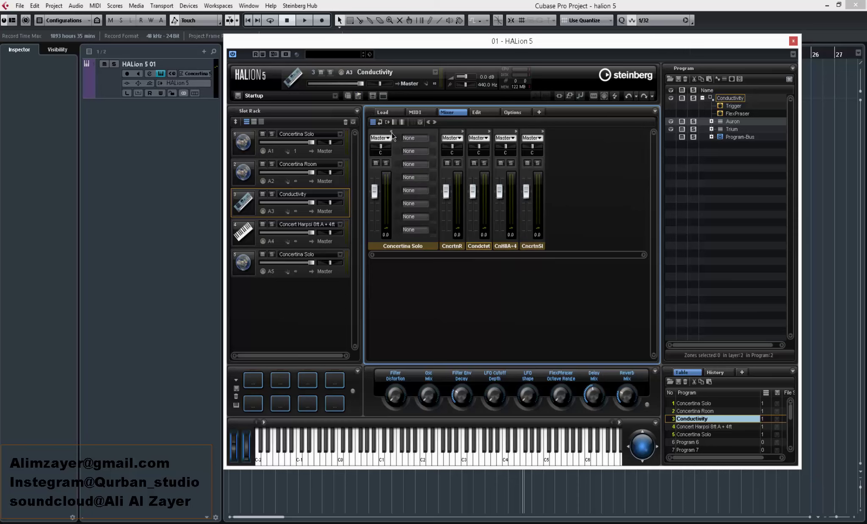
left_click(409, 145)
left_click(410, 184)
left_click(413, 139)
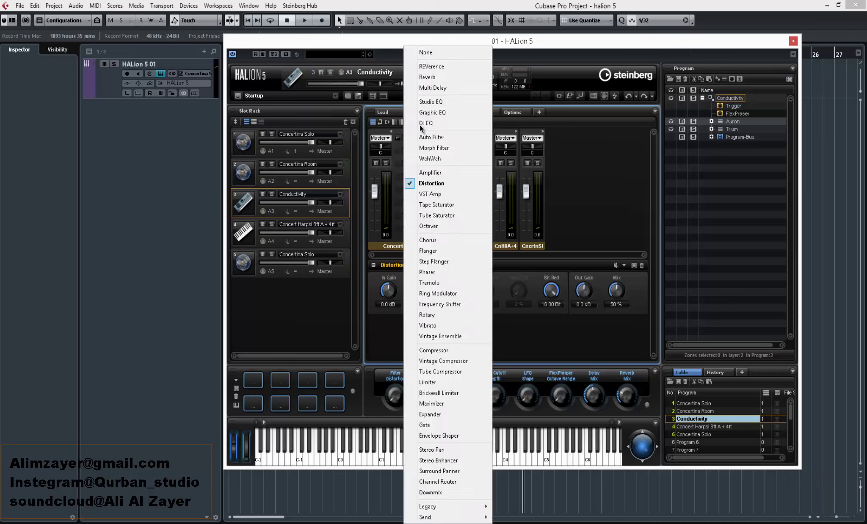
left_click(424, 51)
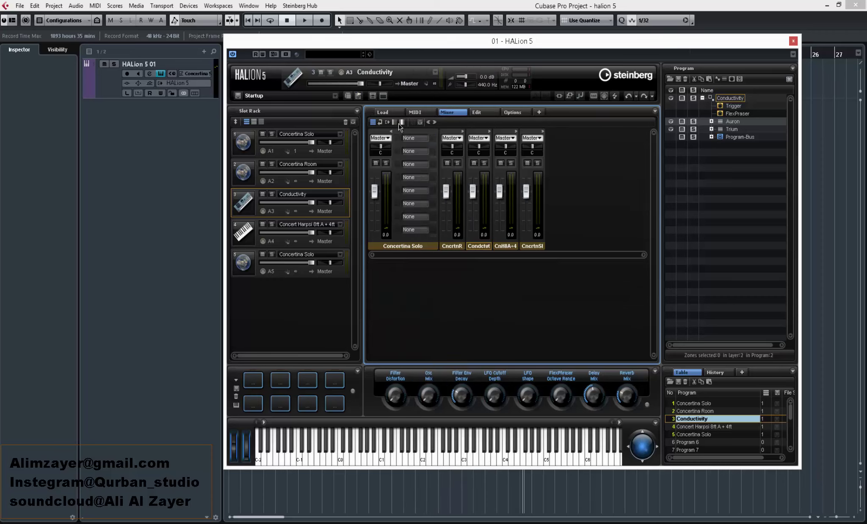
View the AUX FX channels, the Master output channel, and the Conductivity program's bus and layer channels with all their inserts expanded.
left_click(380, 122)
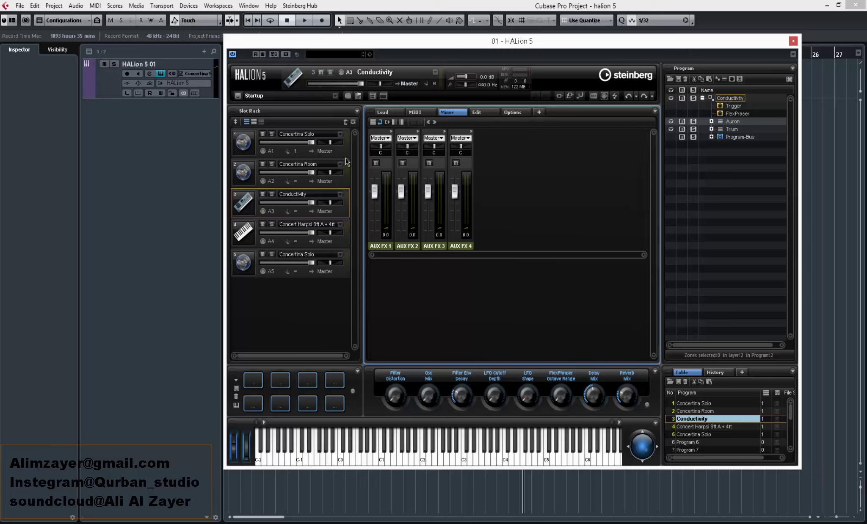
left_click(387, 123)
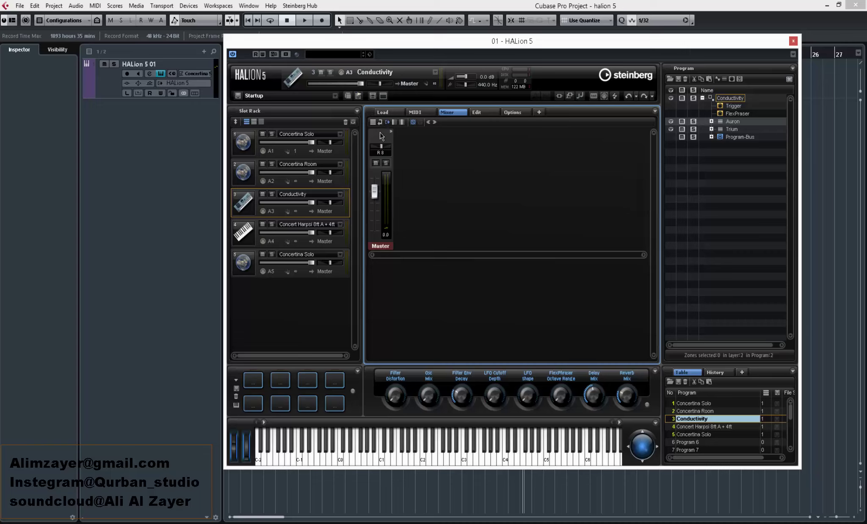
left_click(394, 122)
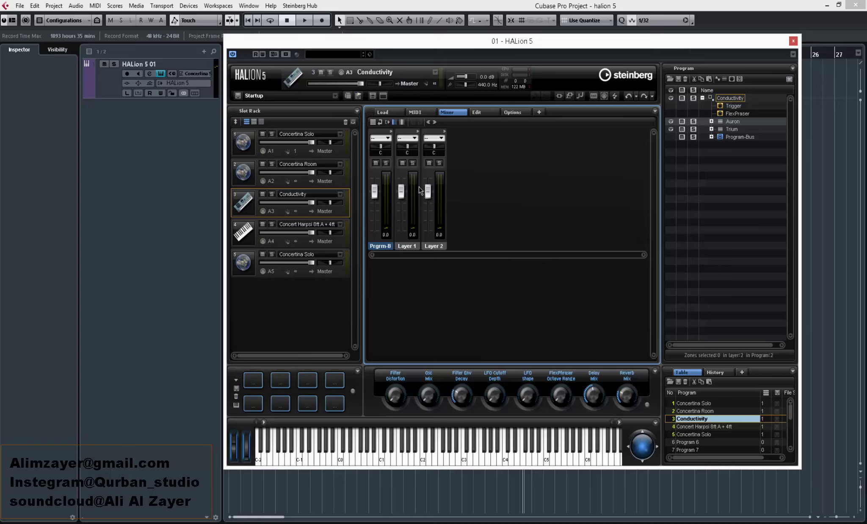
left_click(434, 123)
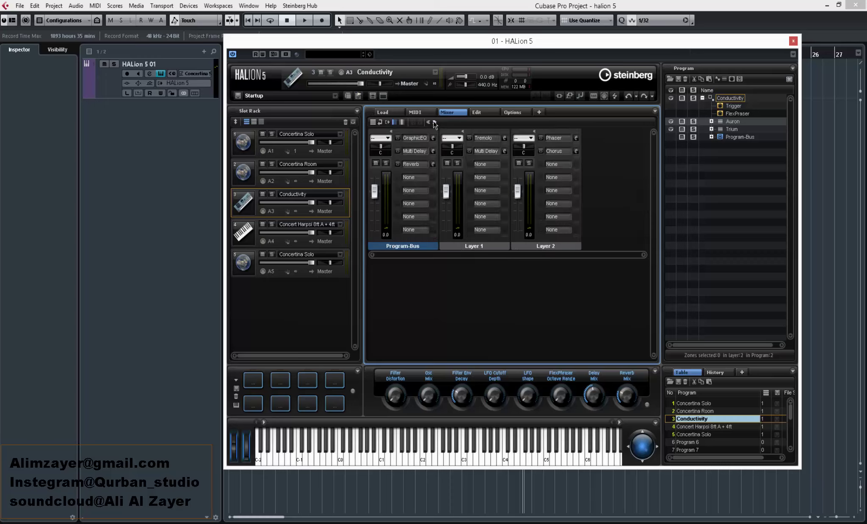
Compare Conductivity's depending bus channels with its program and layer channels, and switch back to the slot channels.
left_click(403, 123)
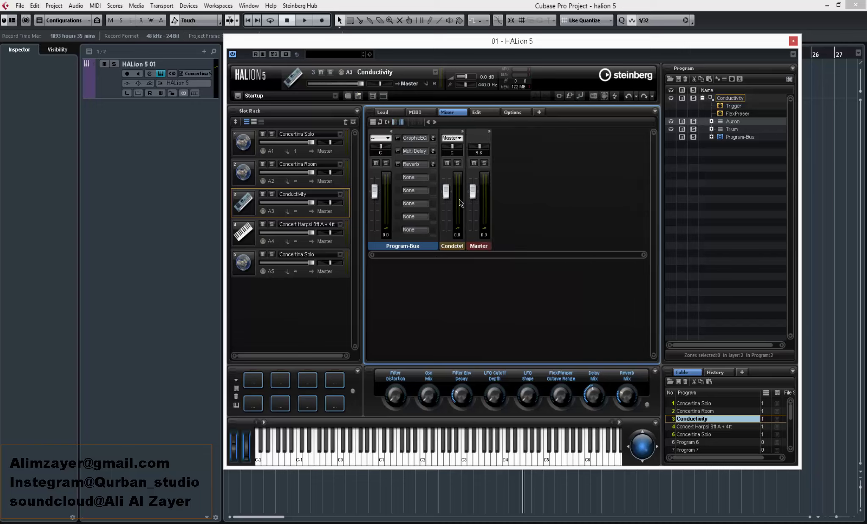
left_click(396, 123)
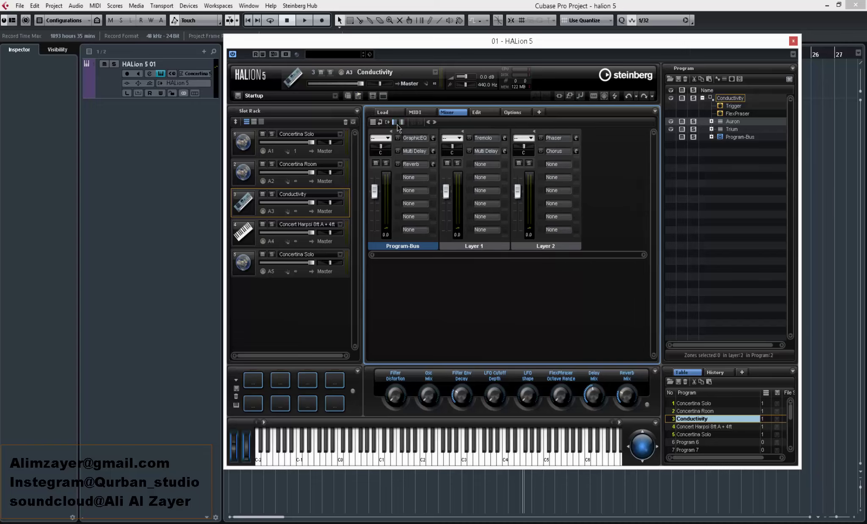
left_click(402, 122)
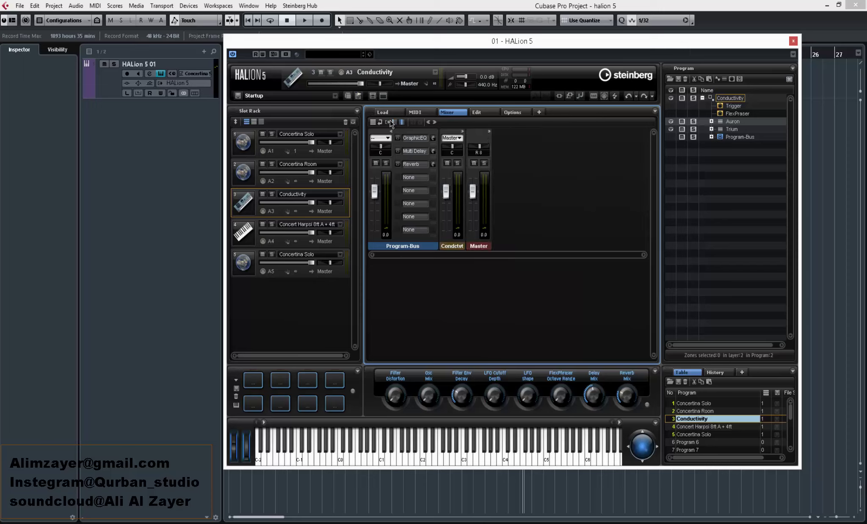
left_click(373, 123)
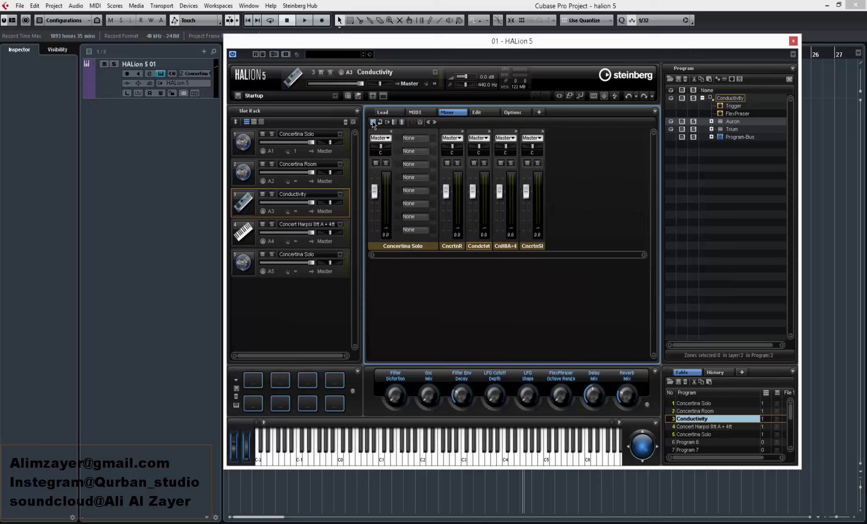
Show the depending bus channels in the mixer and view them for Concertina Room and the Concertina Solo in slot 5.
left_click(402, 122)
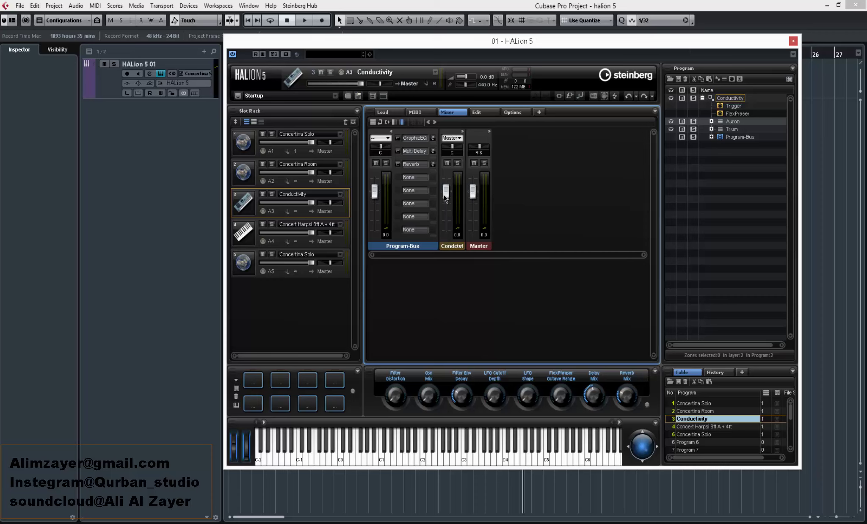
left_click(293, 169)
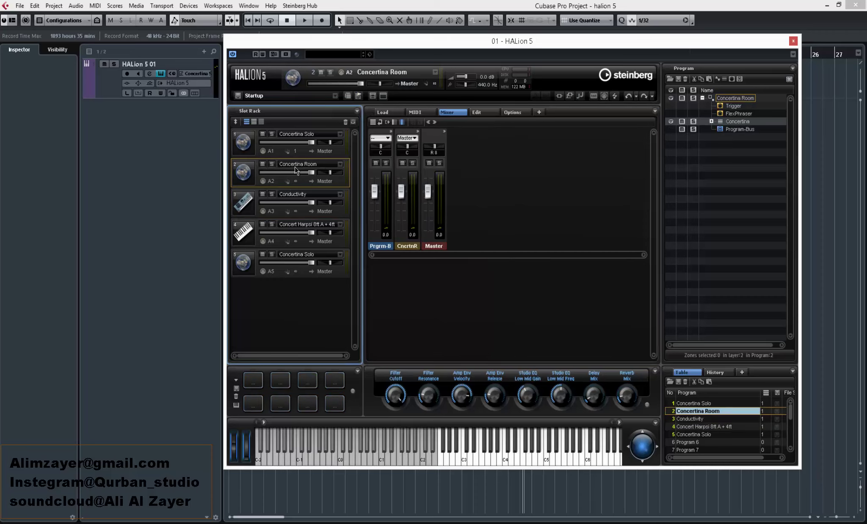
left_click(300, 138)
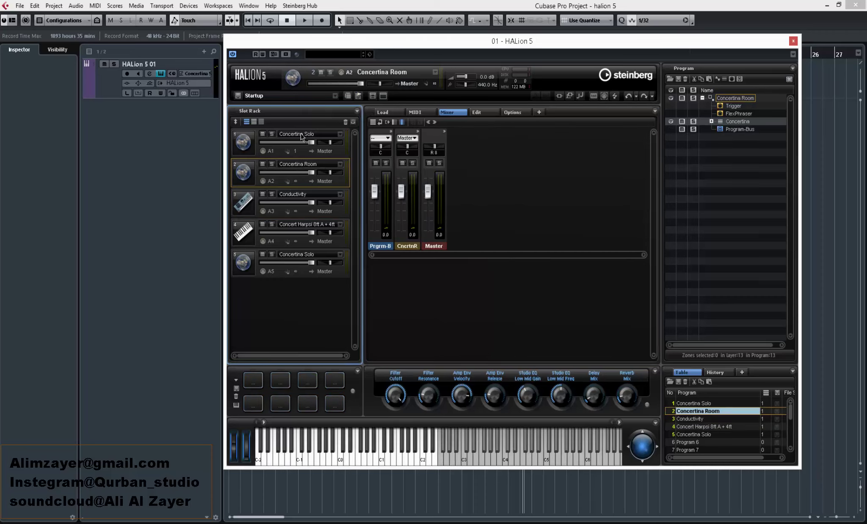
left_click(306, 257)
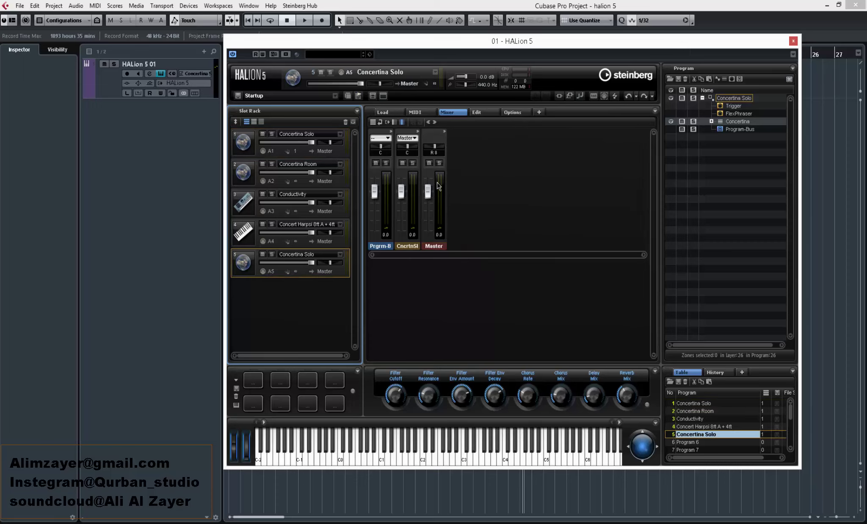
left_click(403, 123)
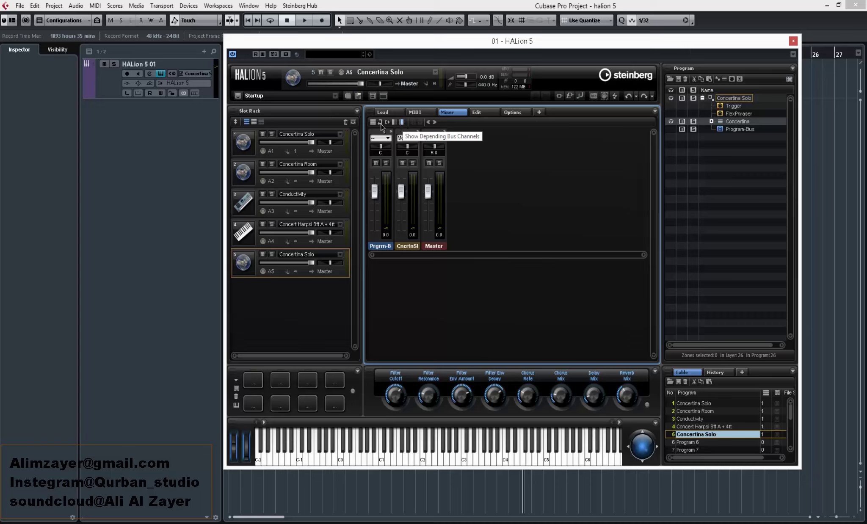
Go through slots 1 to 5 to compare each program's depending bus channels, and return to Concertina Room.
left_click(318, 136)
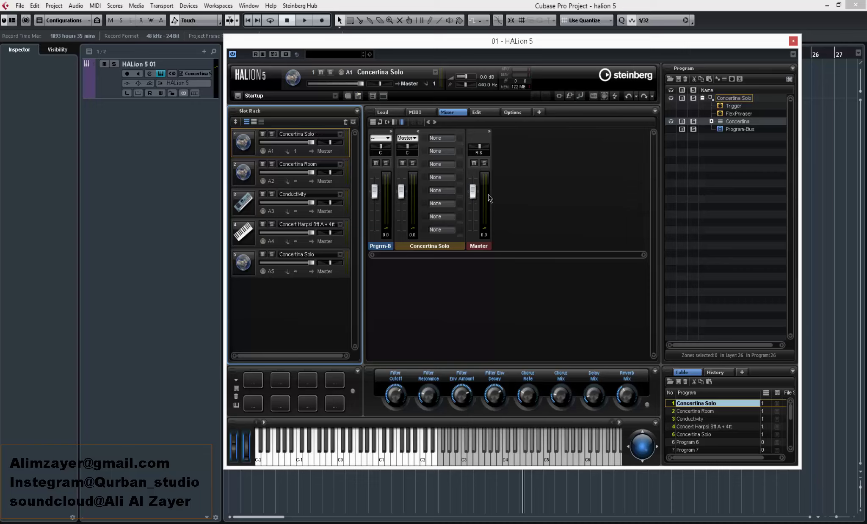
left_click(301, 166)
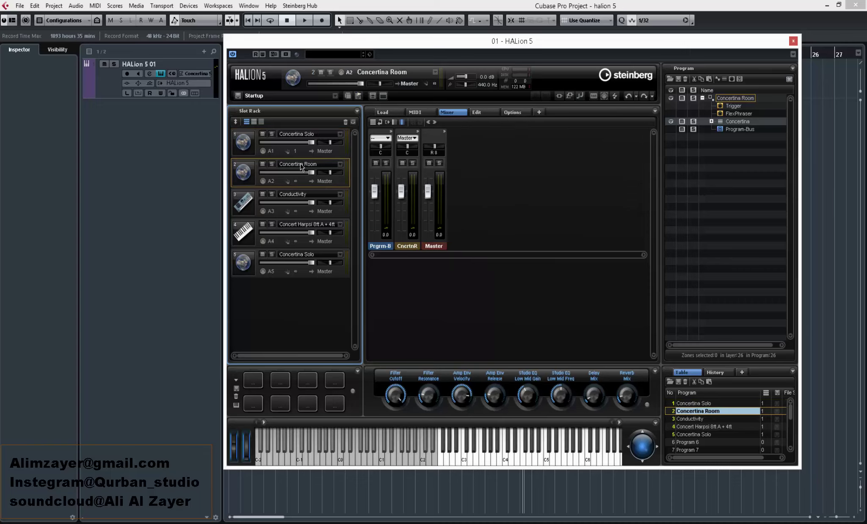
left_click(300, 199)
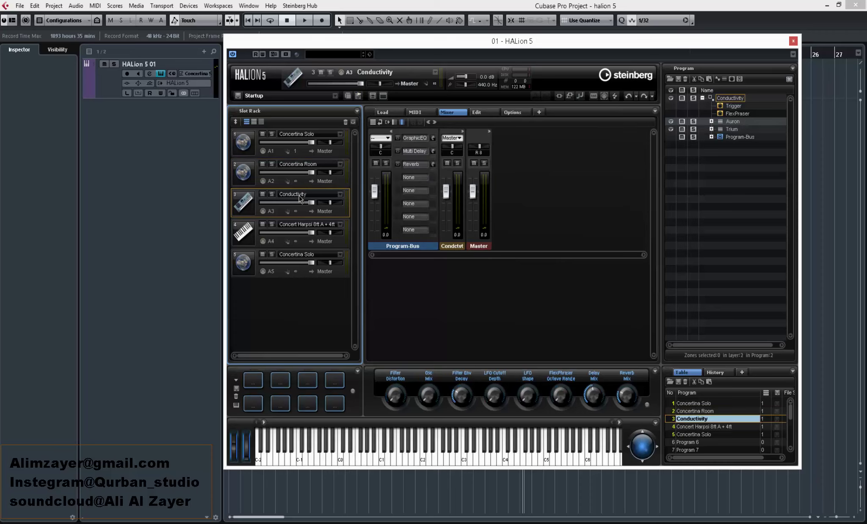
left_click(304, 229)
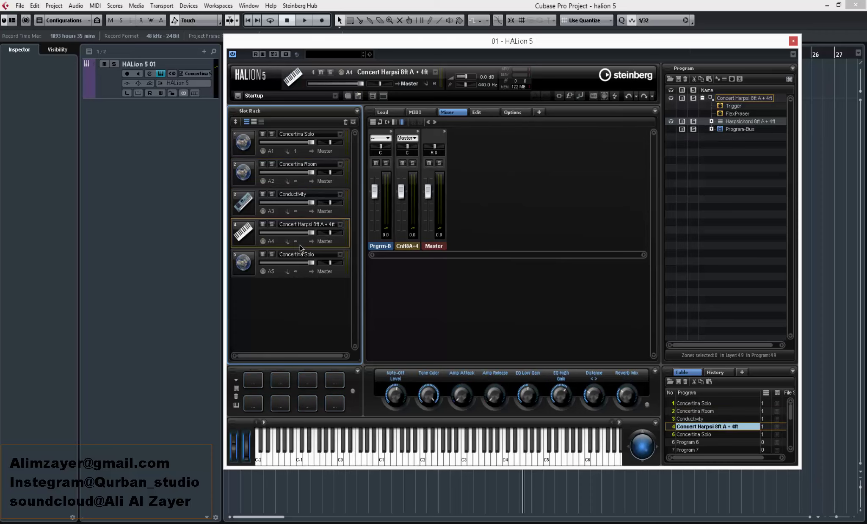
left_click(299, 259)
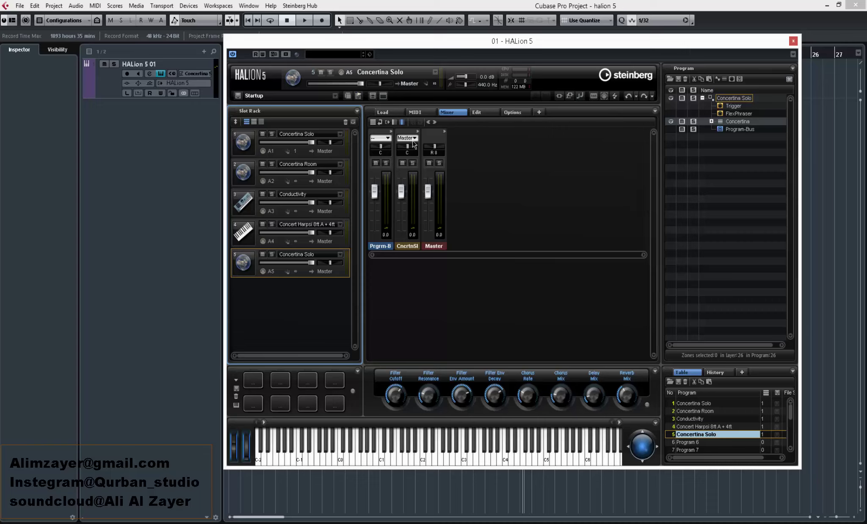
left_click(311, 166)
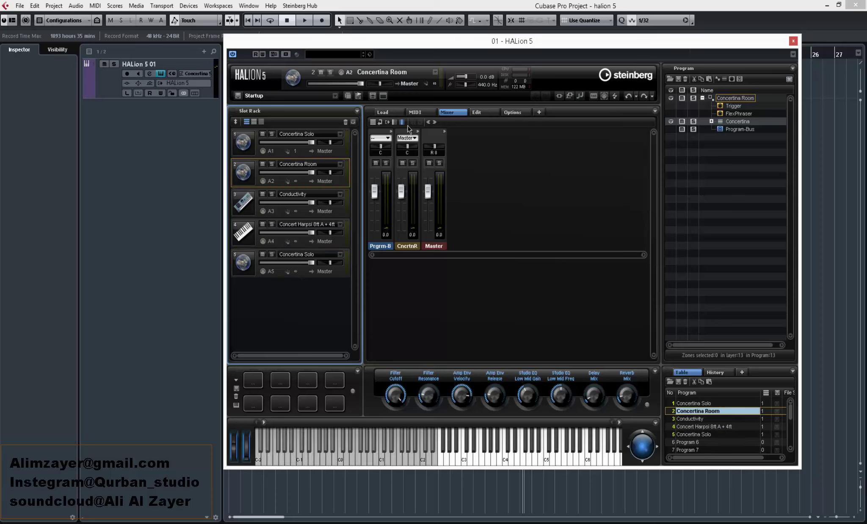
Open Concertina Room for editing and look over its Sound parameters.
left_click(477, 112)
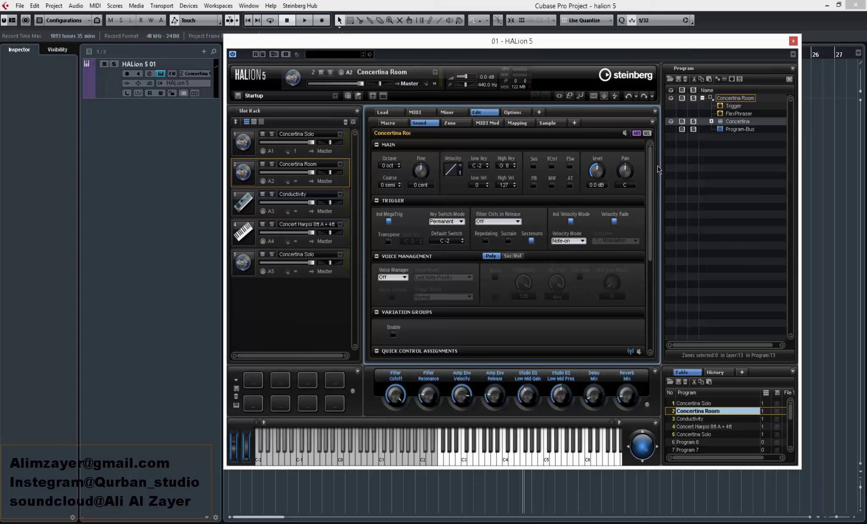
scroll(654, 163, "down", 5)
scroll(653, 163, "up", 5)
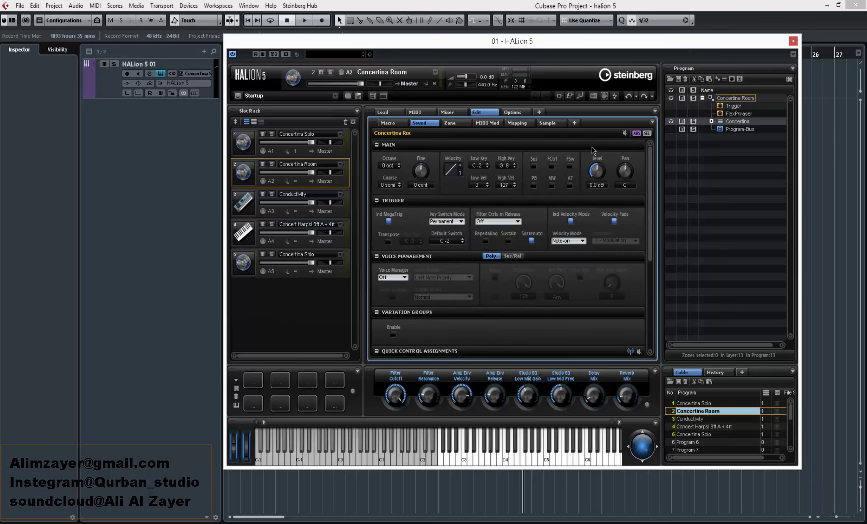
Select Concertina Solo in slot 1 and view its Macro, Sound, Zone, MIDI module, Mapping and Sample editors in turn.
left_click(299, 138)
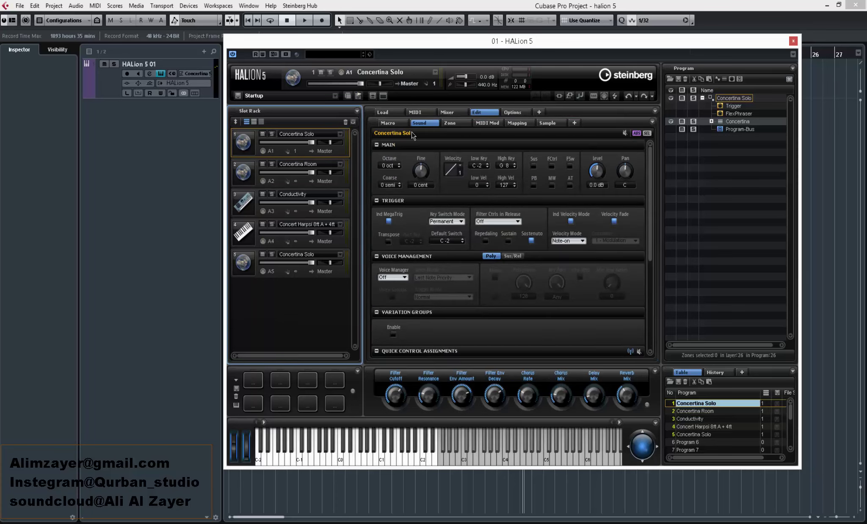
left_click(390, 123)
left_click(421, 123)
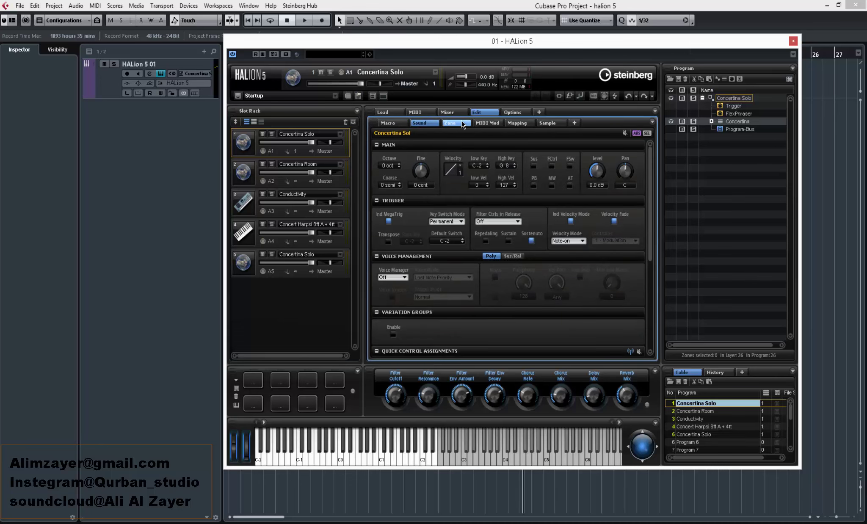
left_click(450, 123)
left_click(487, 123)
left_click(517, 123)
left_click(553, 123)
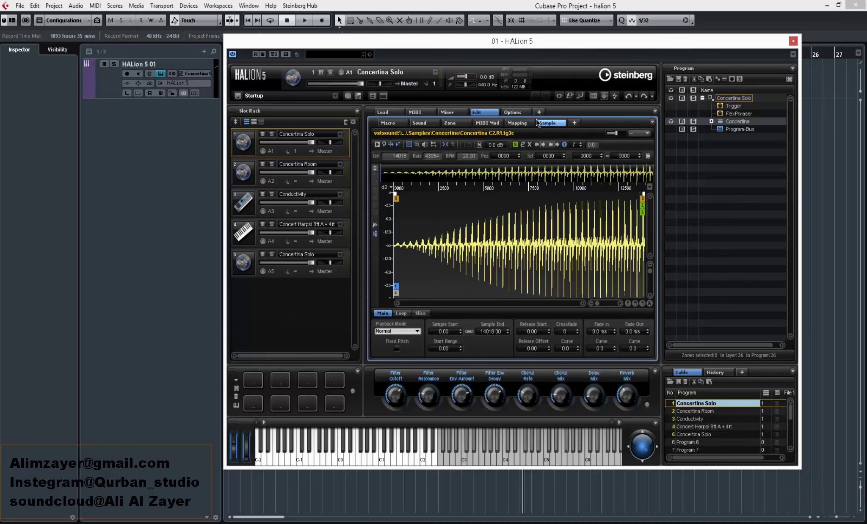
Step back through Concertina Solo's editors to its Sound parameters, and forward again to the Sample editor.
left_click(517, 123)
left_click(487, 123)
left_click(452, 123)
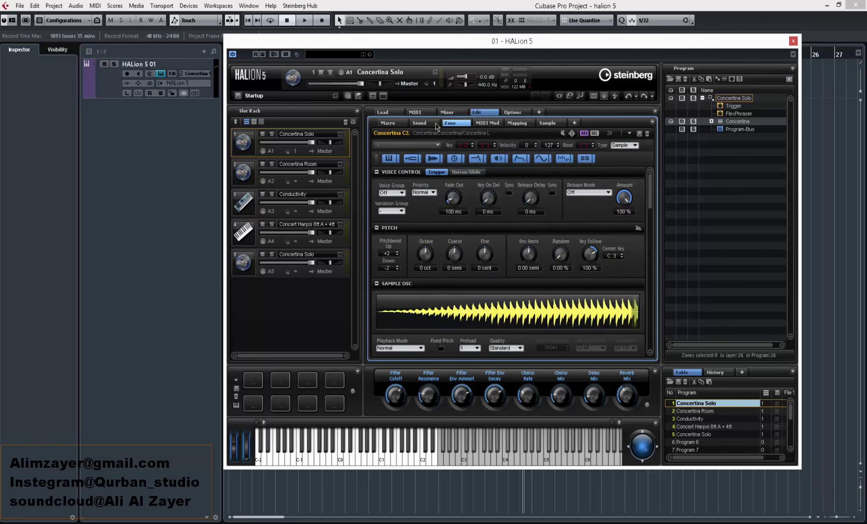
left_click(434, 126)
left_click(451, 124)
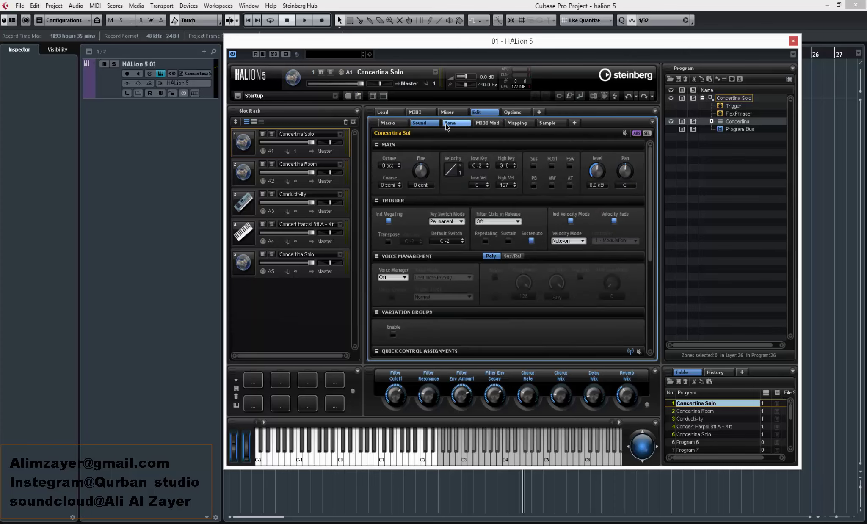
left_click(488, 123)
left_click(520, 122)
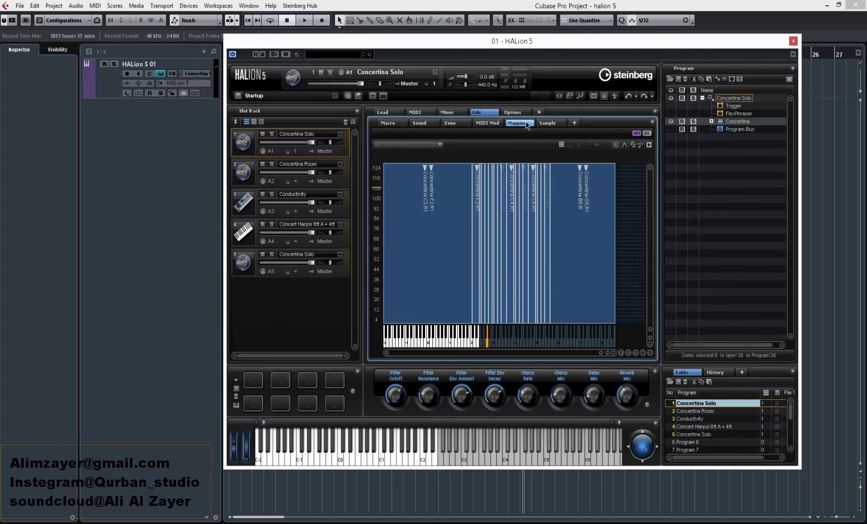
left_click(552, 123)
Go back from the Sample editor through the other editors to Concertina Solo's Macro page.
left_click(517, 123)
left_click(487, 123)
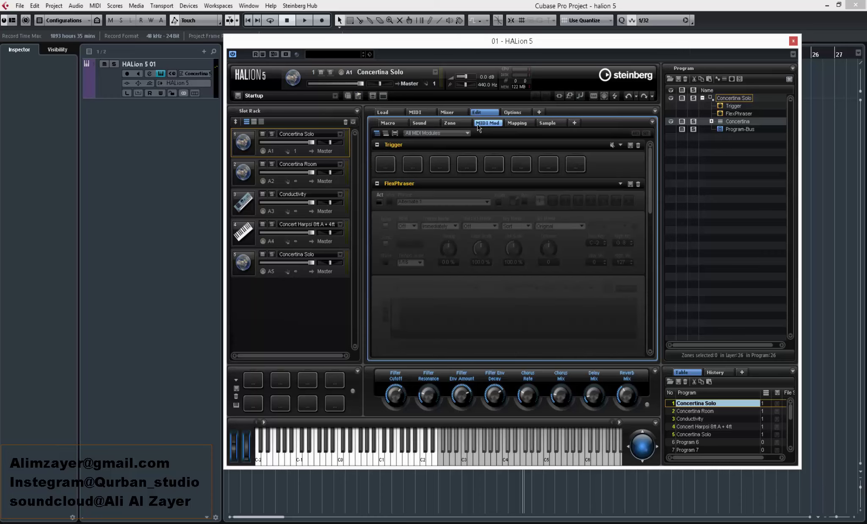
left_click(450, 123)
left_click(419, 123)
left_click(399, 125)
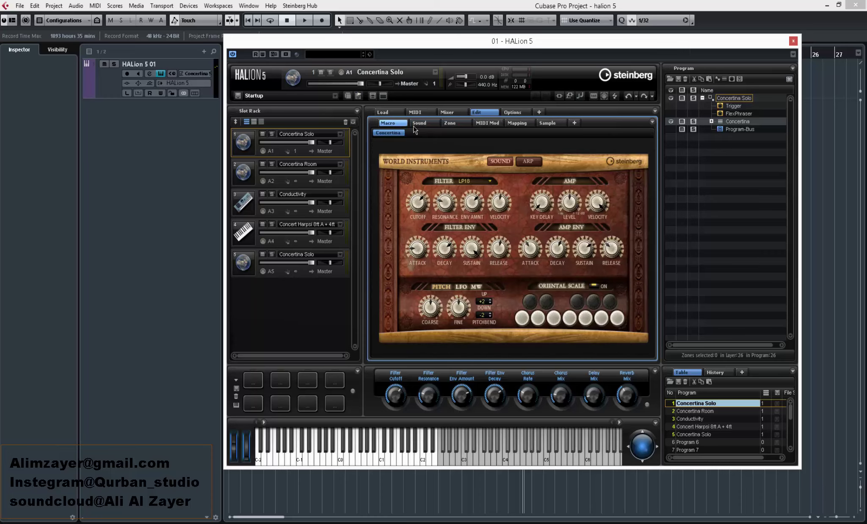
Select Concertina Room in slot 2 and view its Sound, Zone, MIDI module, Mapping and Sample editors in turn.
left_click(486, 113)
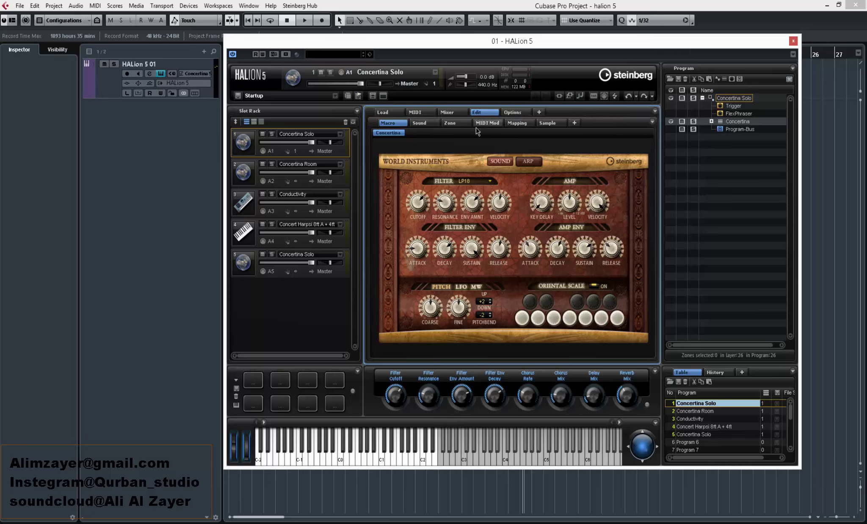
left_click(308, 164)
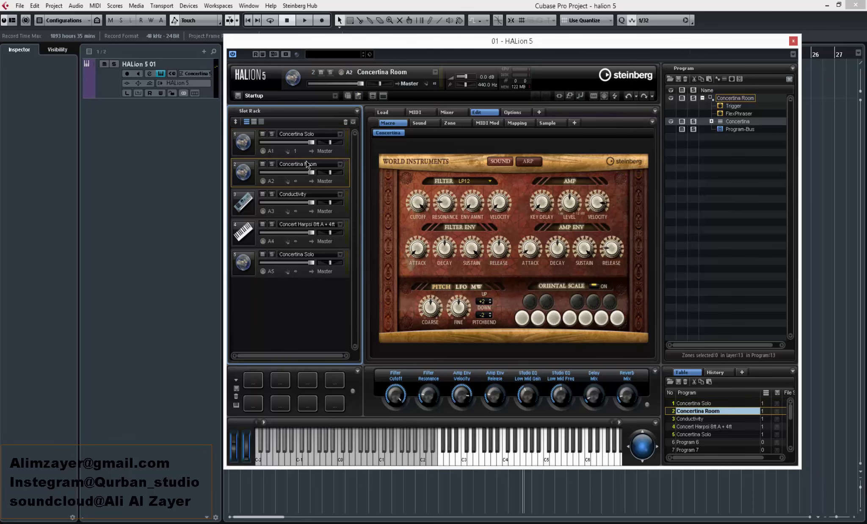
left_click(427, 125)
left_click(450, 122)
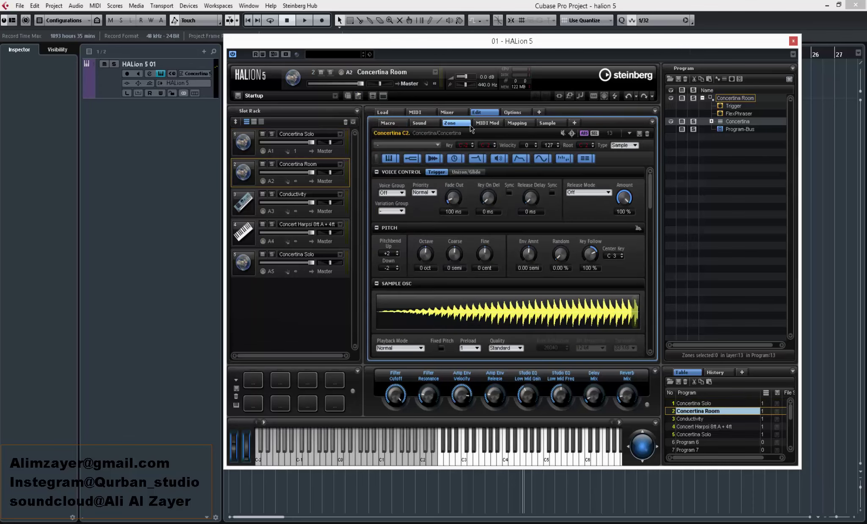
left_click(487, 122)
left_click(534, 123)
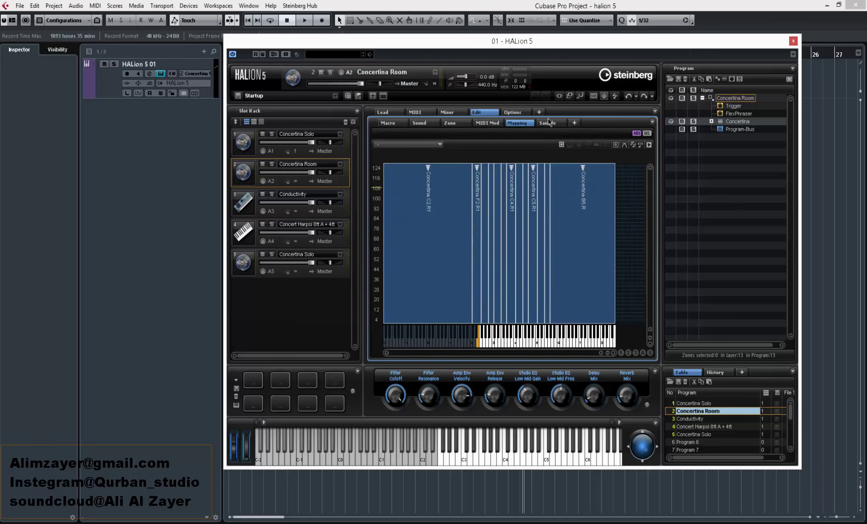
left_click(548, 122)
Open the plug-in's options and look over the settings from Performance and Streaming through MIDI Controller and Performance Meter.
left_click(510, 113)
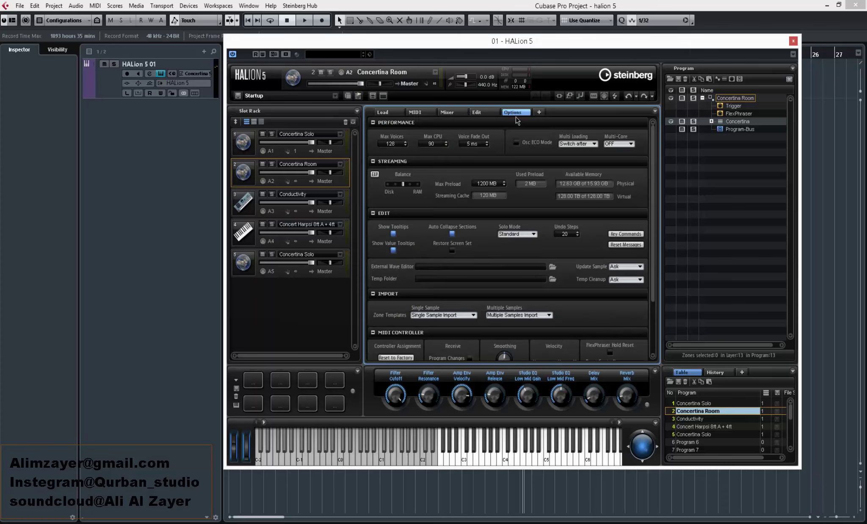
scroll(655, 237, "down", 3)
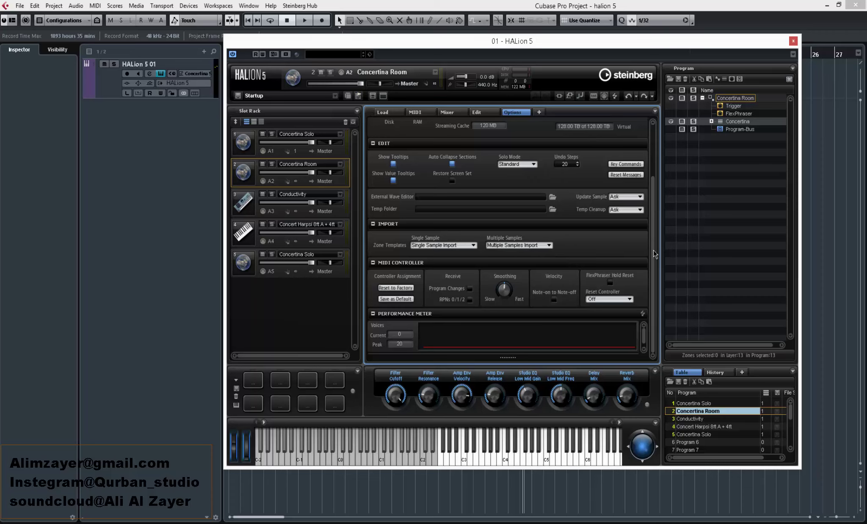
scroll(654, 248, "up", 3)
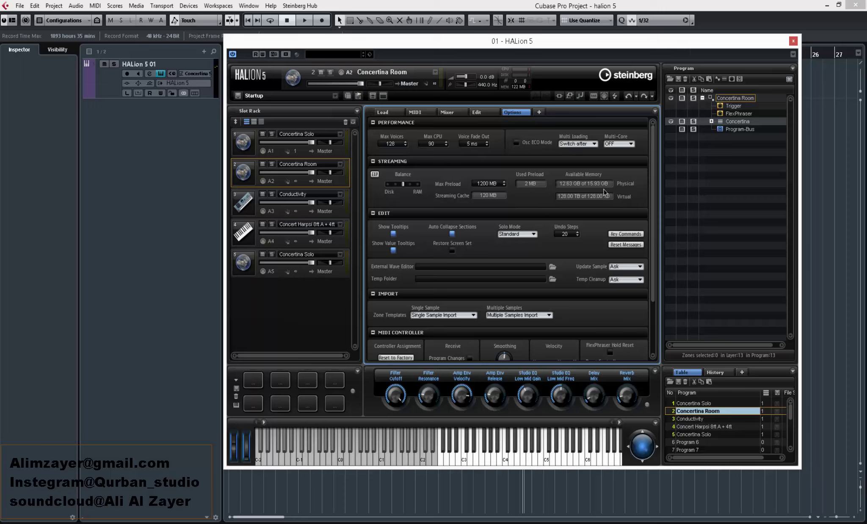
scroll(508, 313, "down", 3)
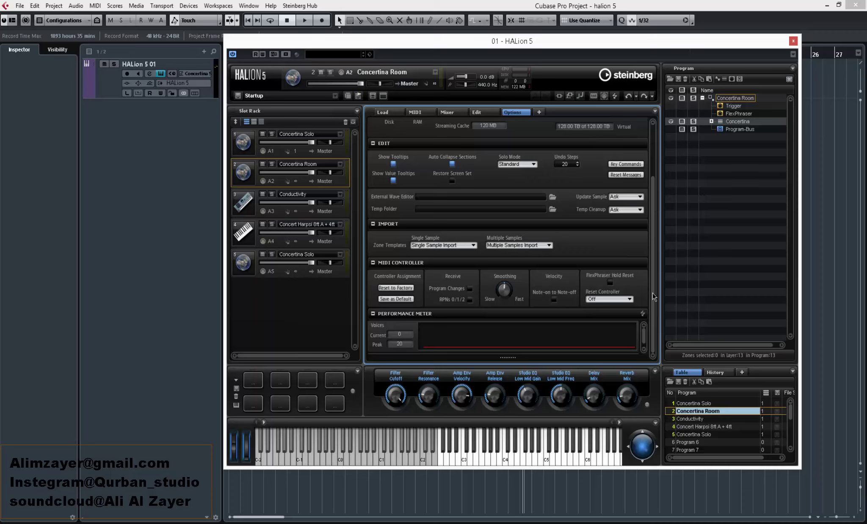
left_click_drag(654, 303, 658, 279)
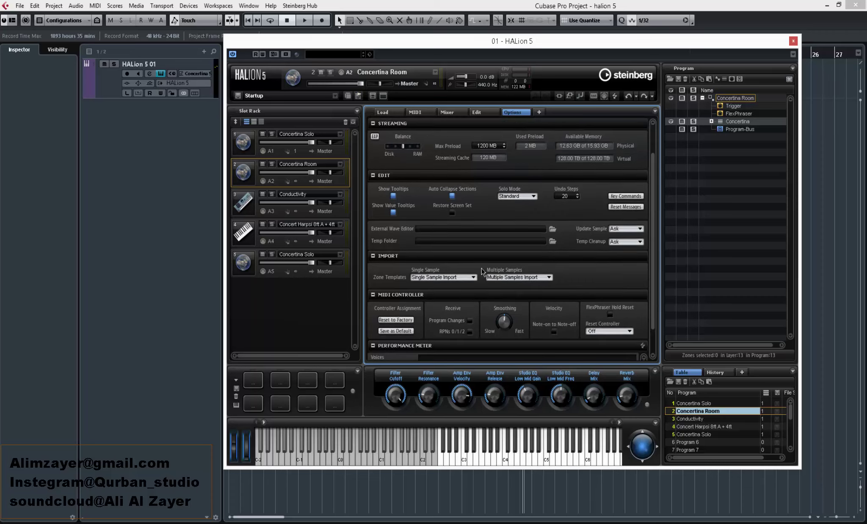
View the zone template choices for single-sample import, and the Multi-Core and Max Voices settings in the performance options.
left_click(433, 278)
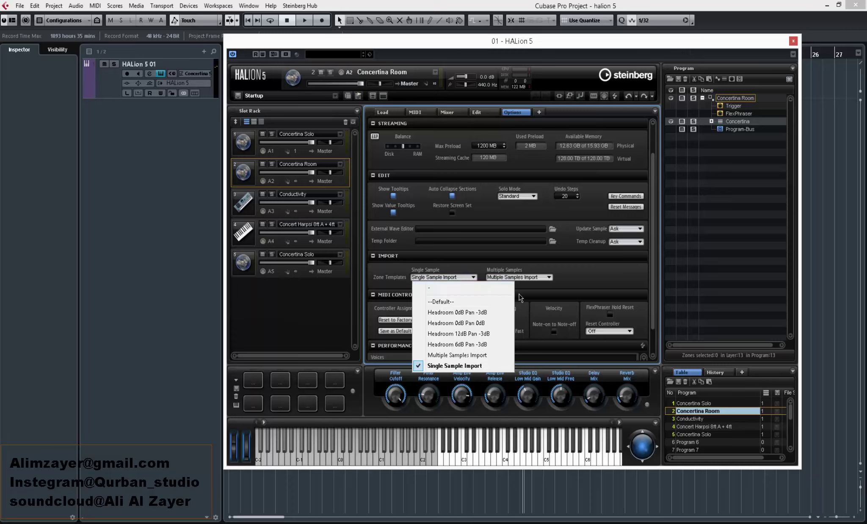
left_click(569, 281)
left_click_drag(656, 273, 660, 206)
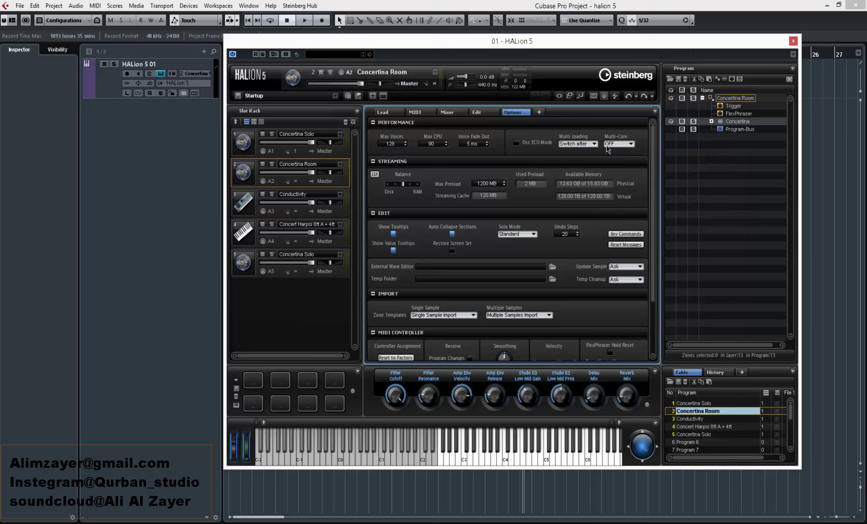
left_click(617, 144)
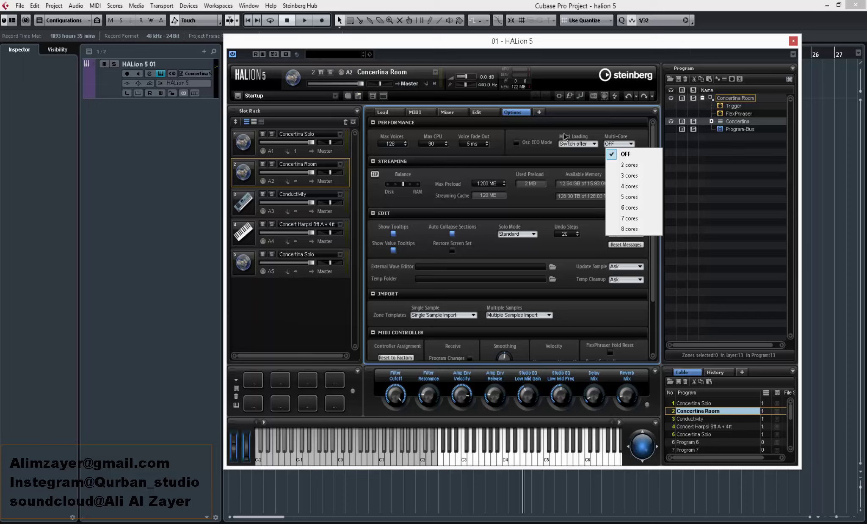
left_click(559, 134)
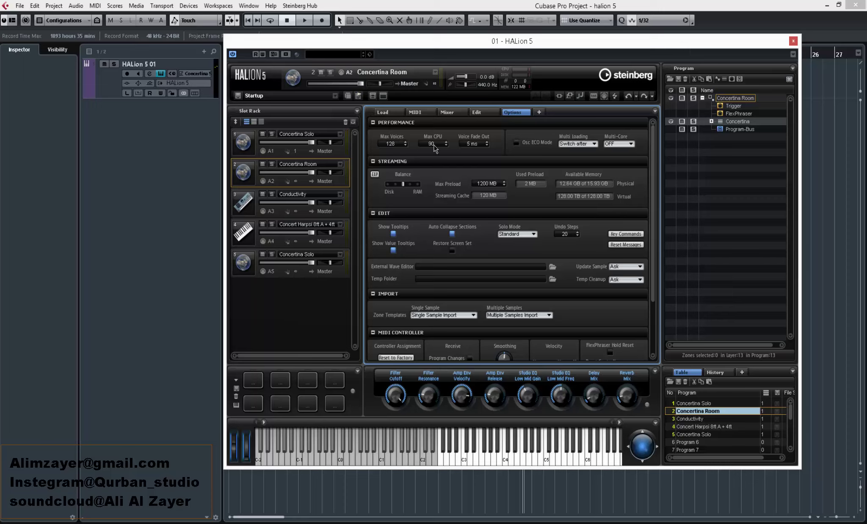
left_click(406, 146)
left_click_drag(653, 192, 652, 166)
Add a new page after Options in the main editing area, showing the selection of available editors.
left_click(540, 112)
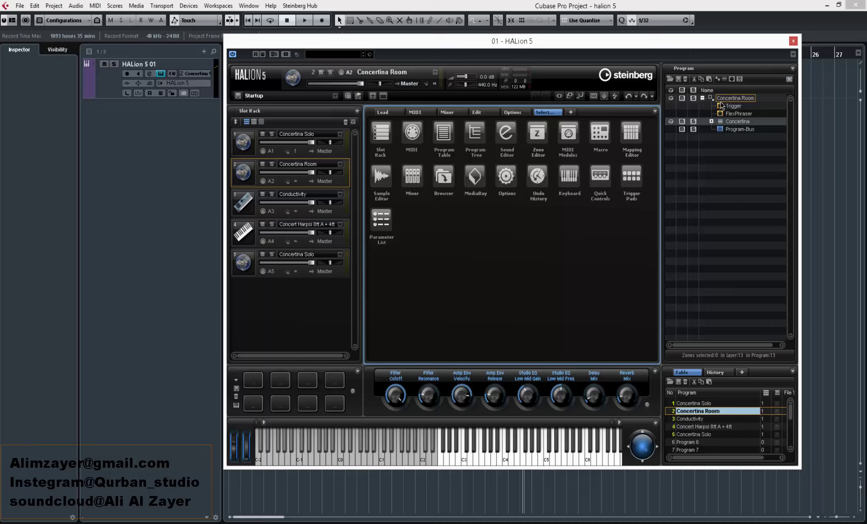
left_click(671, 121)
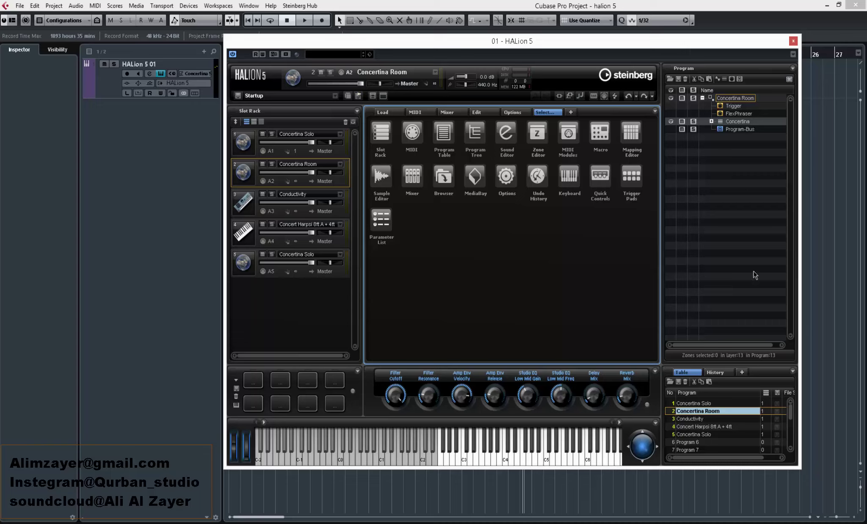